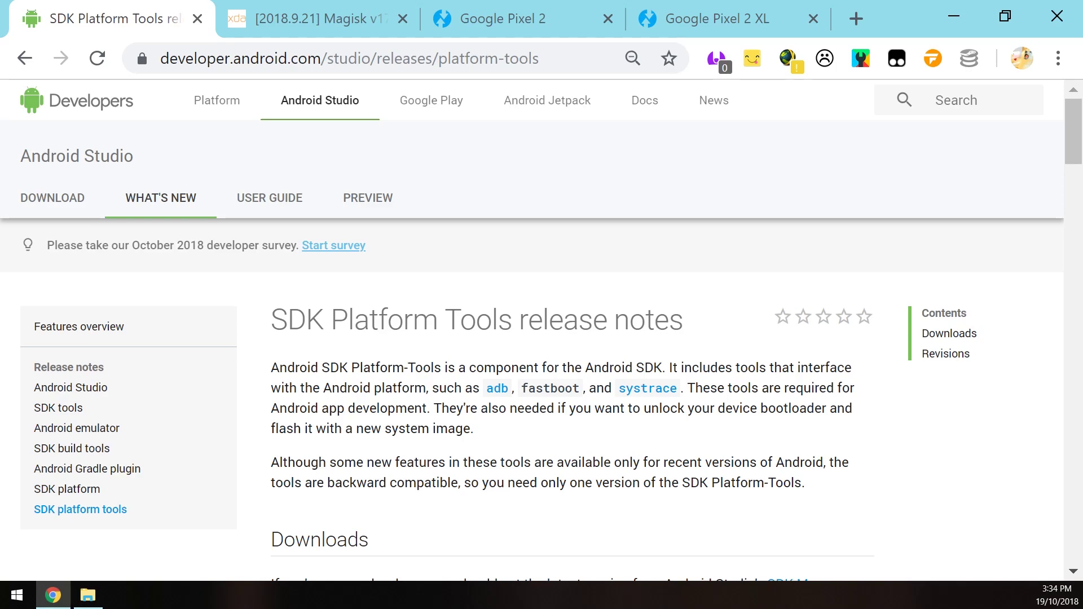
# Open the download terms for SDK Platform-Tools for Windows, then view the E:\Android folder.
pyautogui.scroll(-5, 242, 364)
pyautogui.scroll(2, 322, 379)
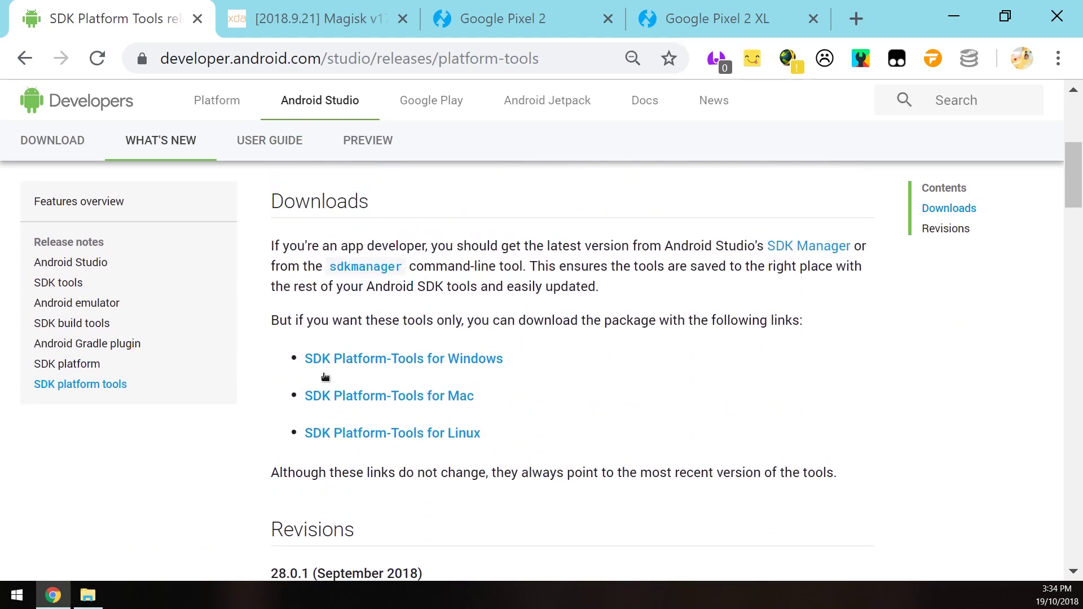
pyautogui.click(430, 371)
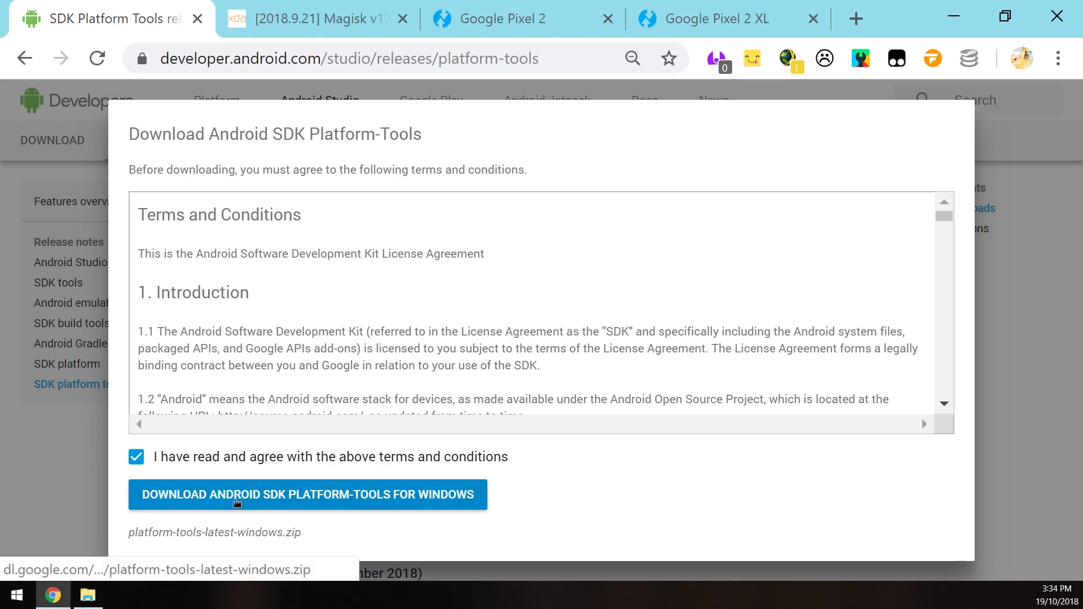
pyautogui.click(89, 596)
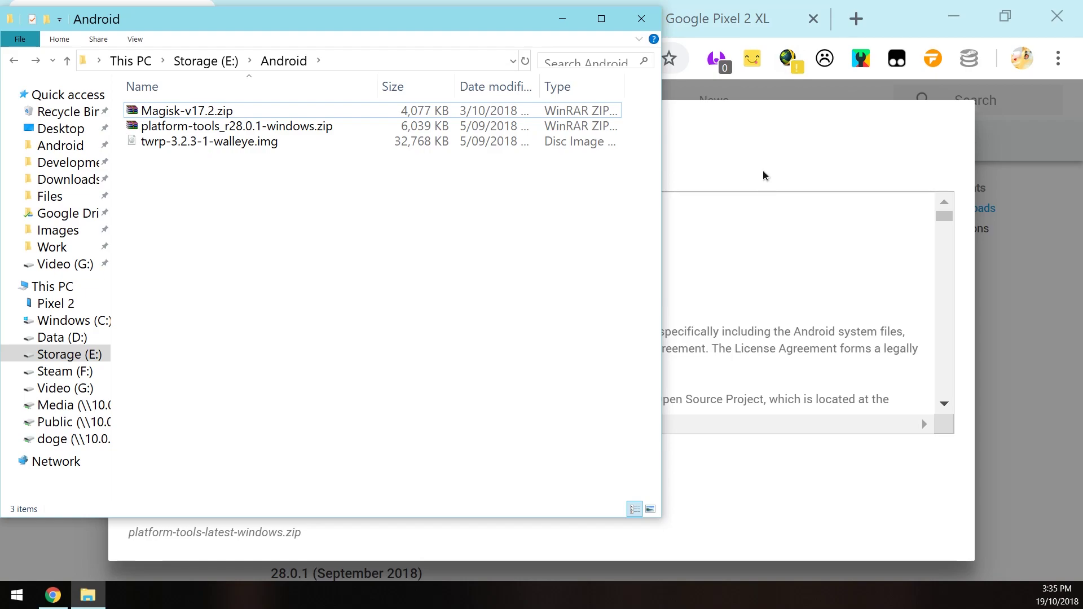
# Review the Magisk v17.2 XDA post down to its Downloads, then go to the TWRP Google Pixel 2 page.
pyautogui.click(764, 173)
pyautogui.click(318, 26)
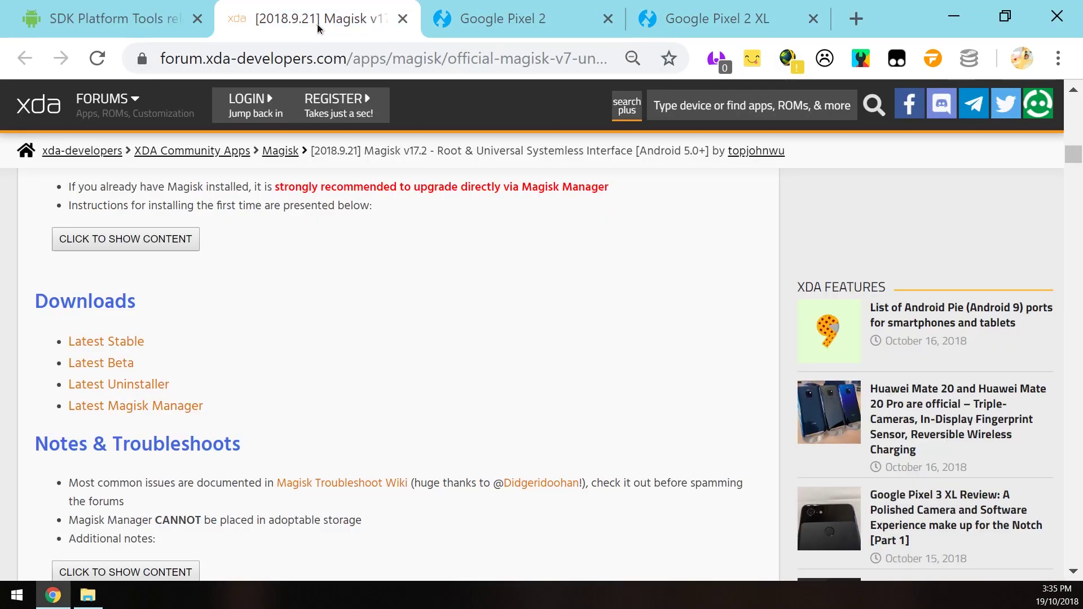
pyautogui.scroll(10, 366, 392)
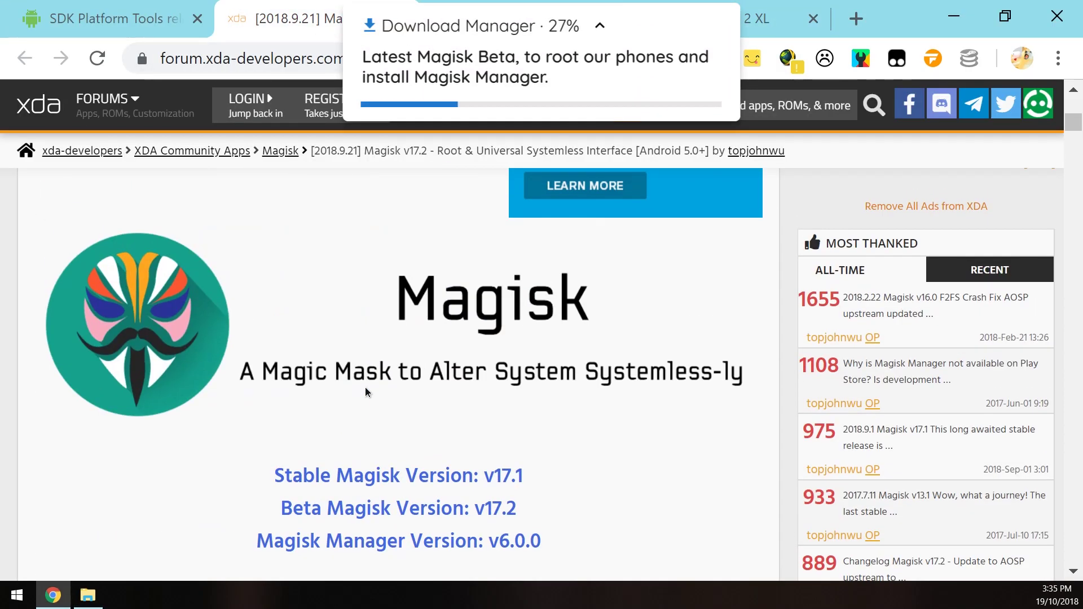
pyautogui.scroll(-8, 361, 388)
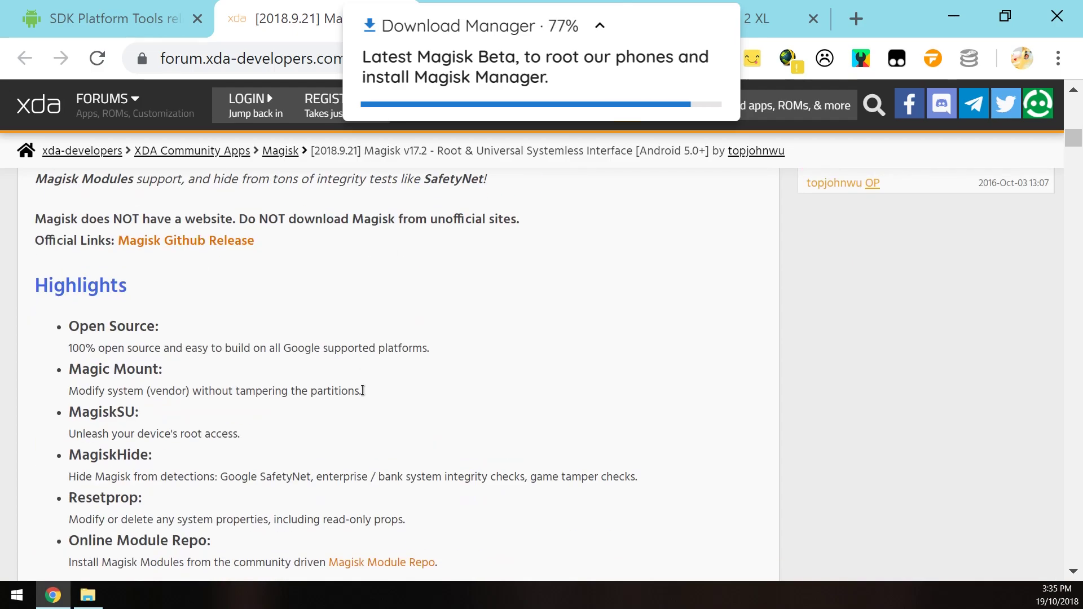
pyautogui.scroll(-8, 363, 388)
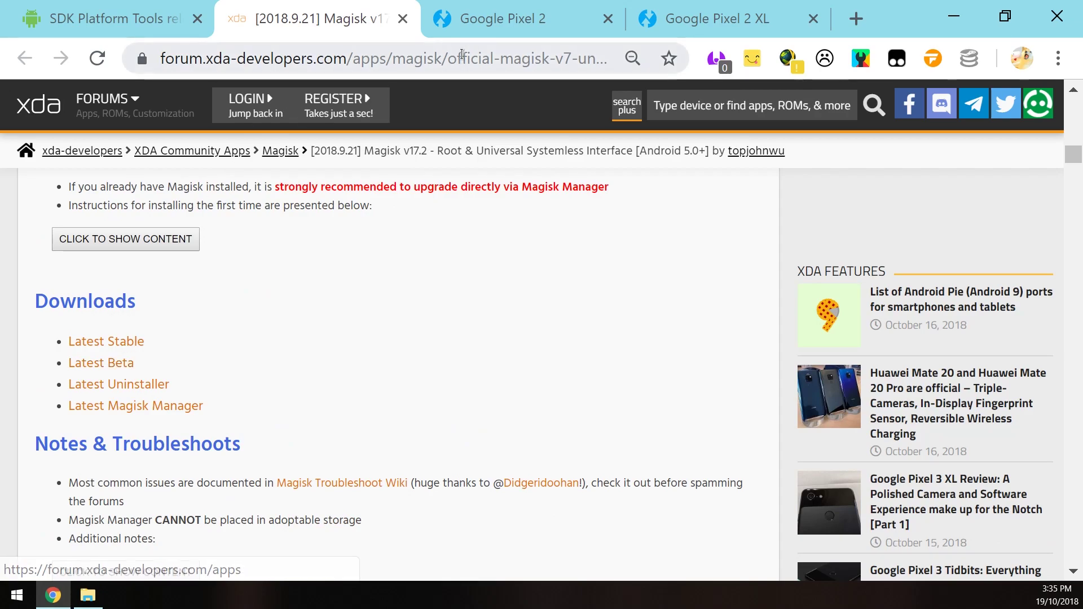
pyautogui.click(491, 23)
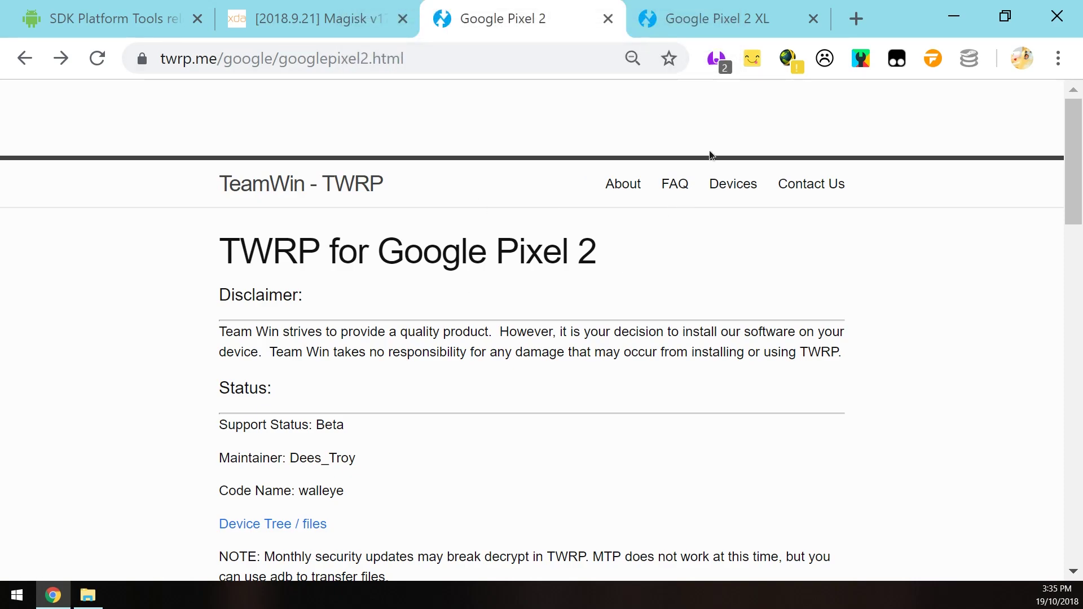
# Check the Pixel 2 XL TWRP page, then open the Pixel 2 walleye Primary (Americas) download mirror.
pyautogui.click(728, 35)
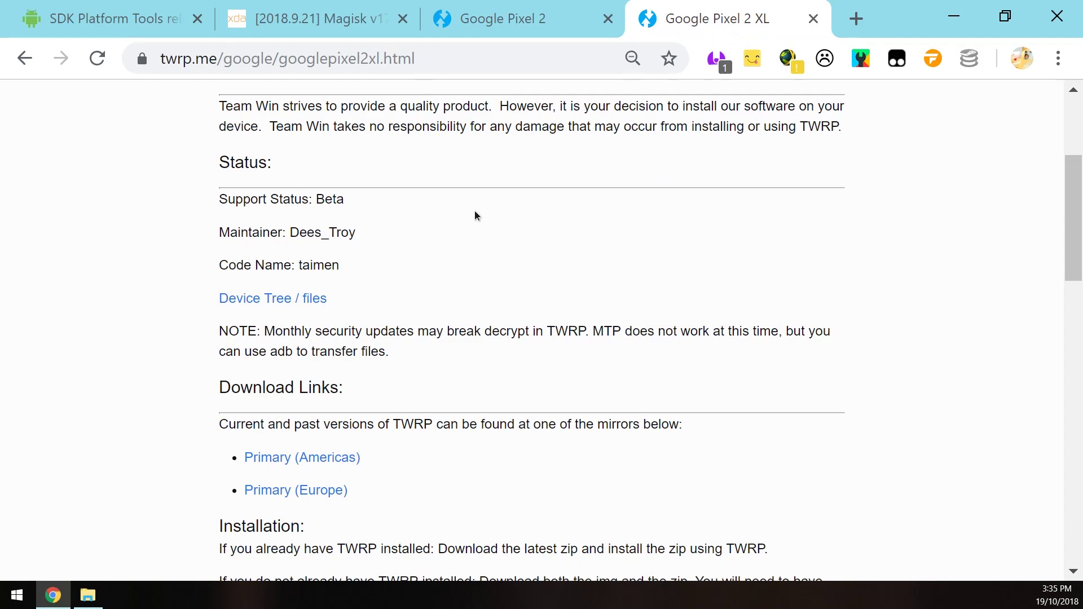
pyautogui.scroll(3, 475, 216)
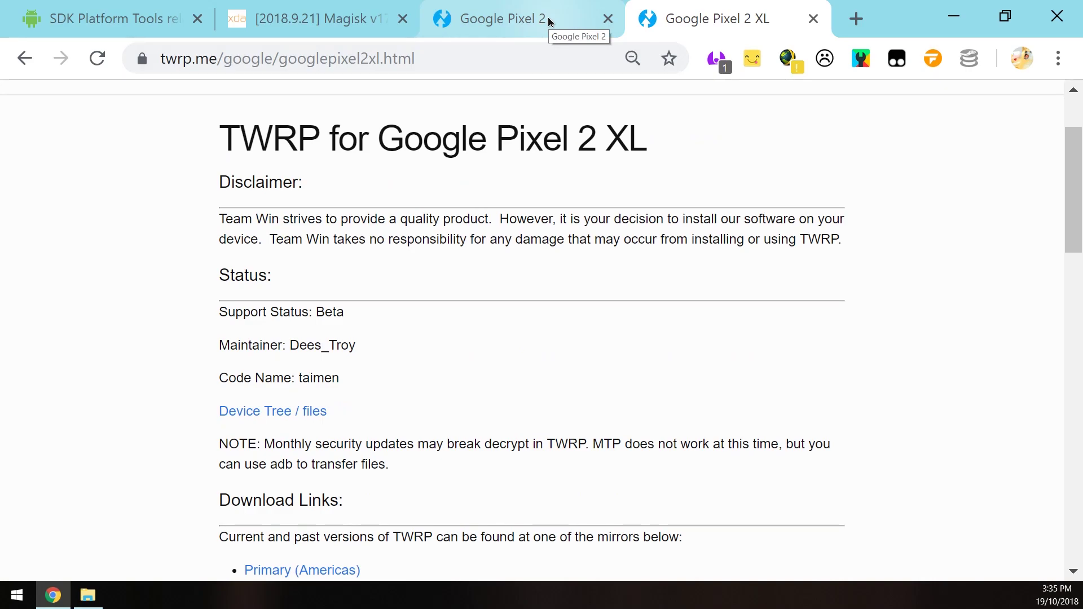
pyautogui.click(550, 23)
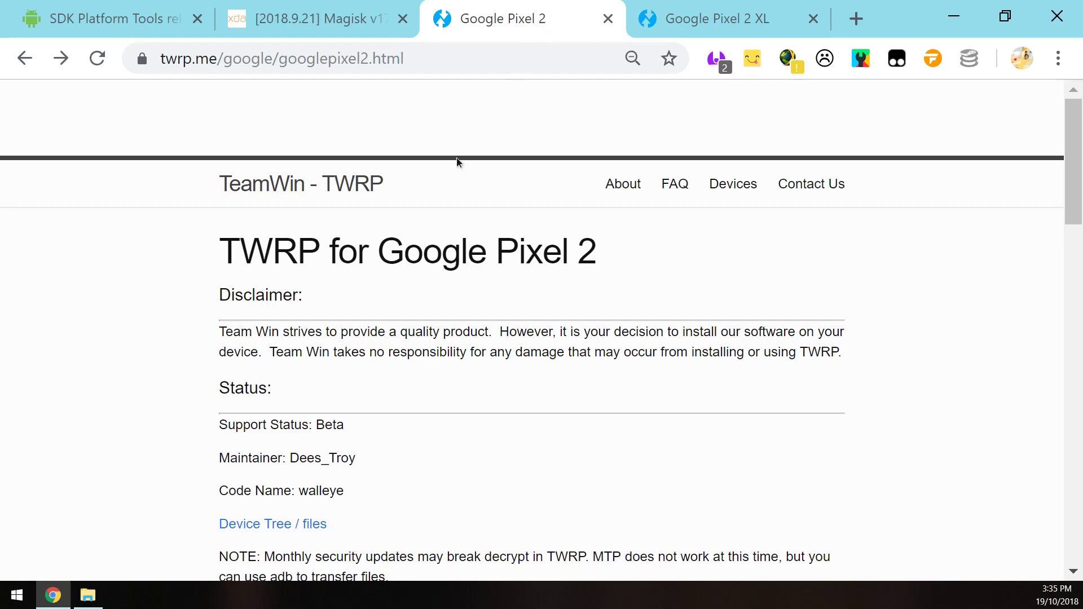
pyautogui.scroll(-8, 398, 301)
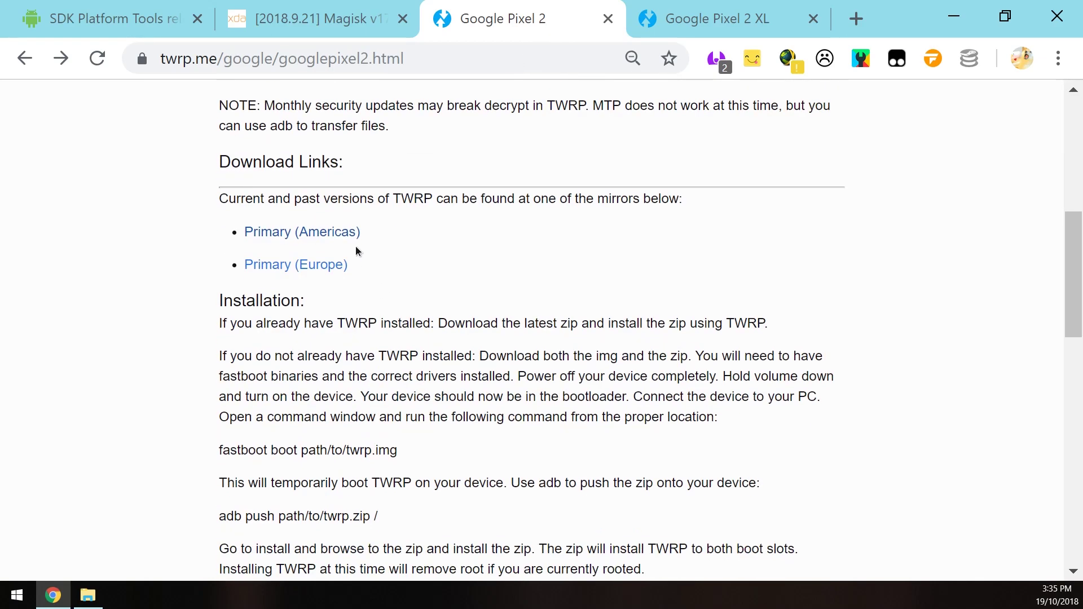
pyautogui.click(330, 233)
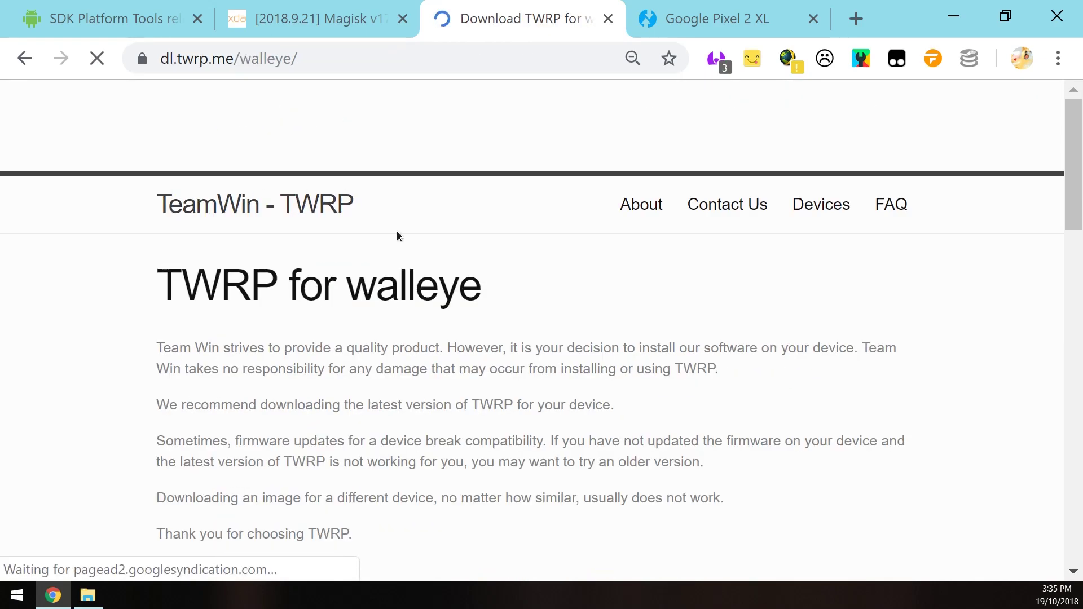
# Compare the walleye and taimen image lists, then find twrp-3.2.3-1-walleye.img in E:\Android.
pyautogui.scroll(-10, 287, 277)
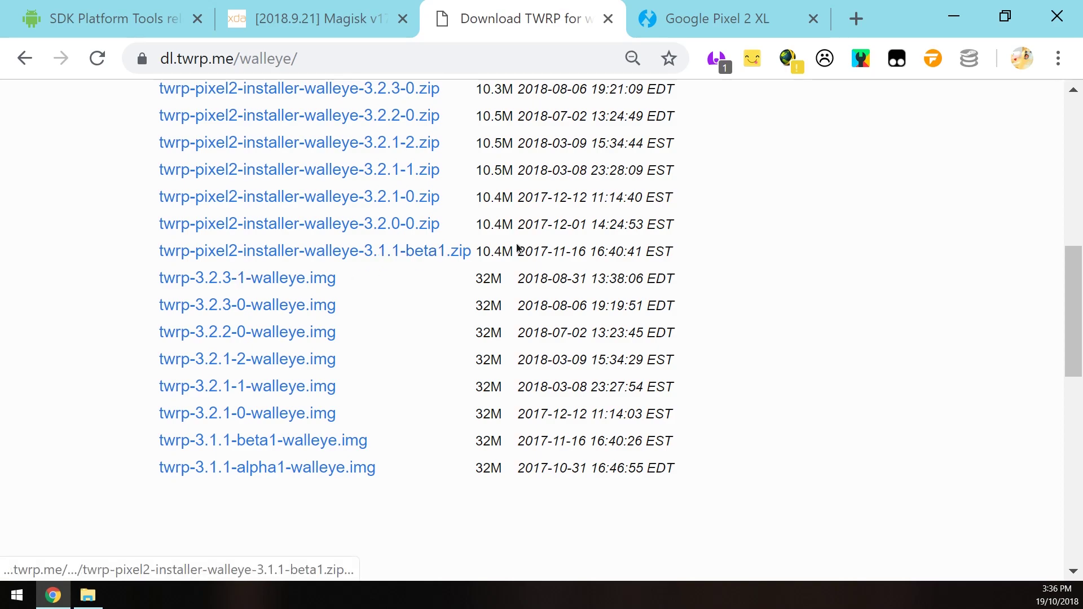
pyautogui.click(687, 32)
pyautogui.scroll(-5, 437, 312)
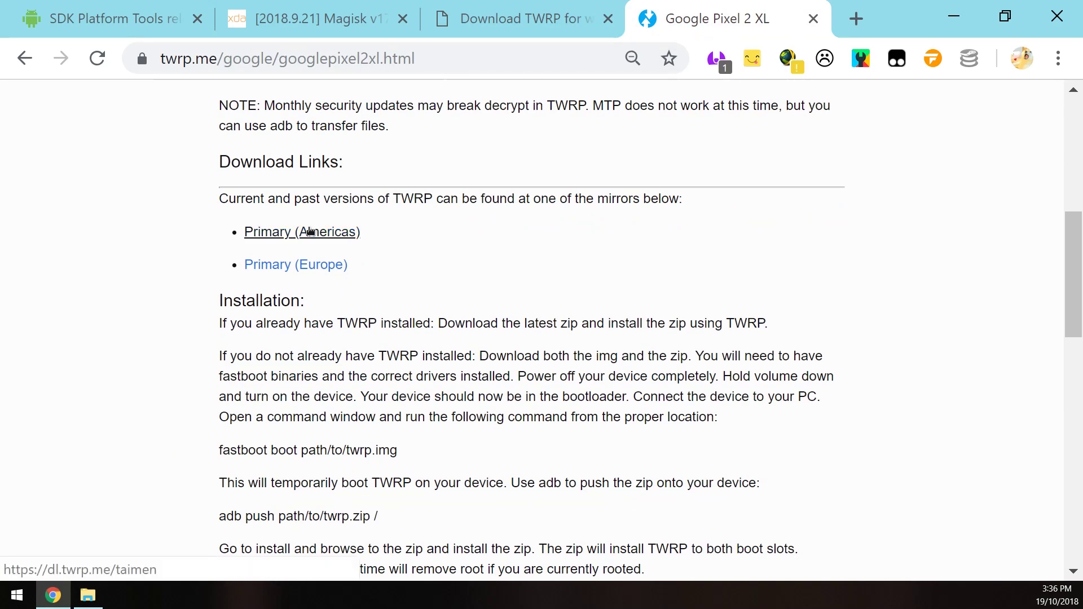
pyautogui.click(309, 230)
pyautogui.scroll(-15, 369, 331)
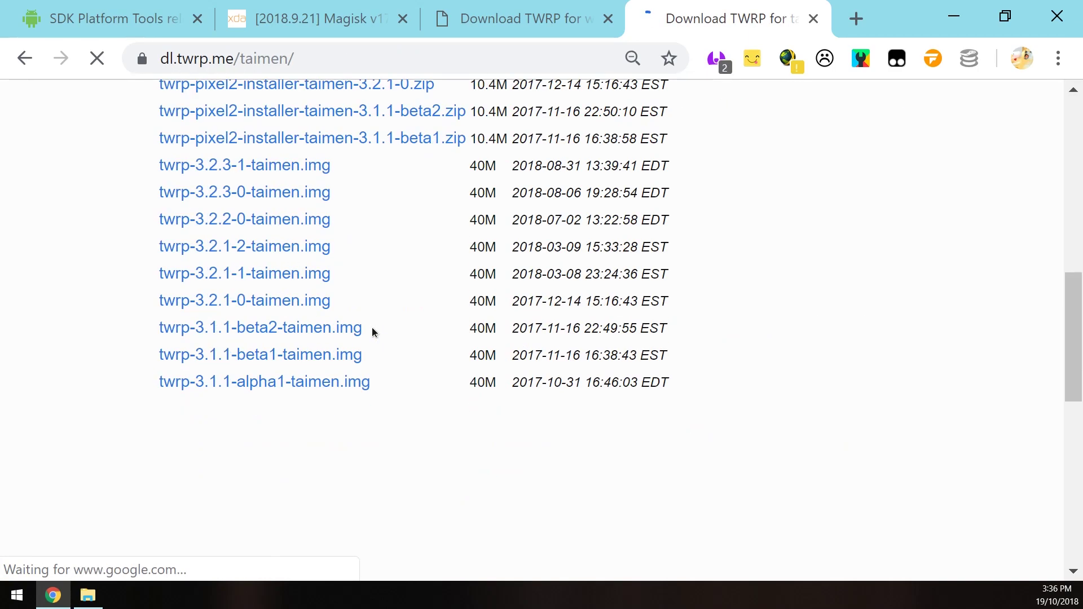
pyautogui.scroll(2, 288, 306)
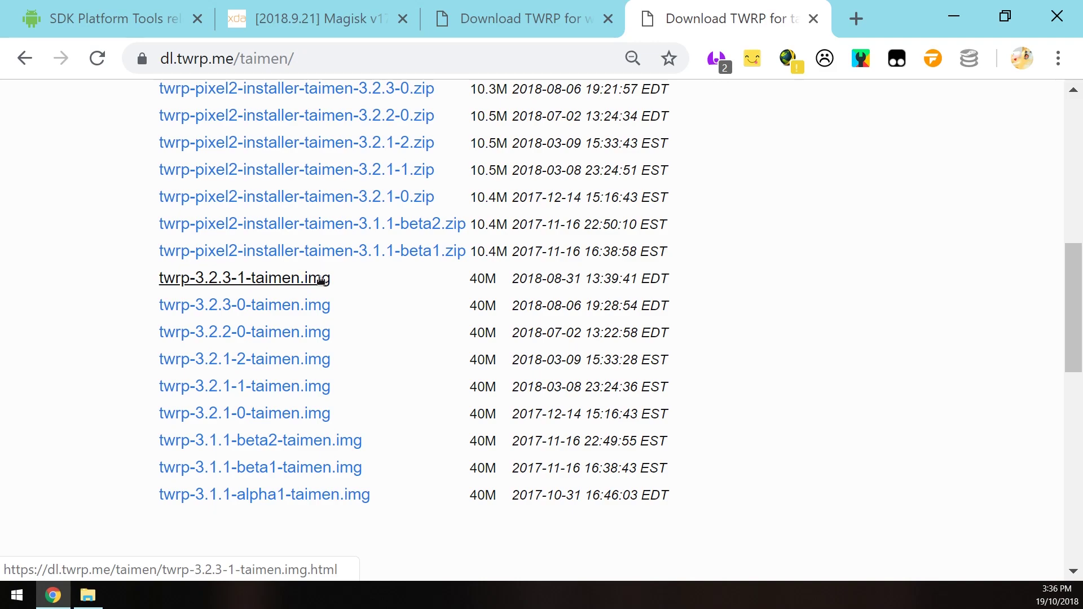
pyautogui.click(544, 32)
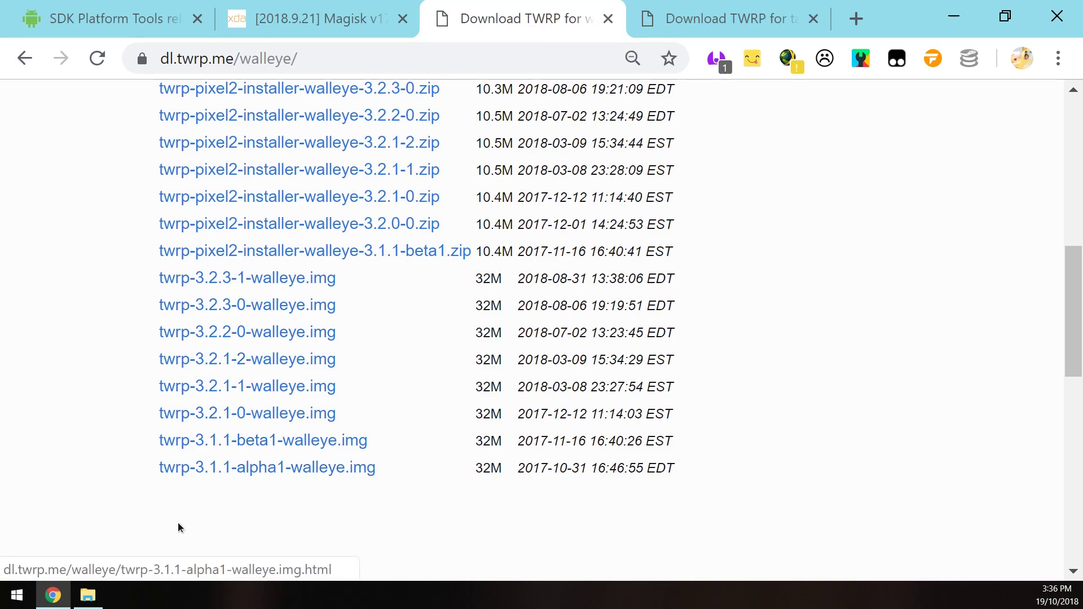
pyautogui.click(88, 595)
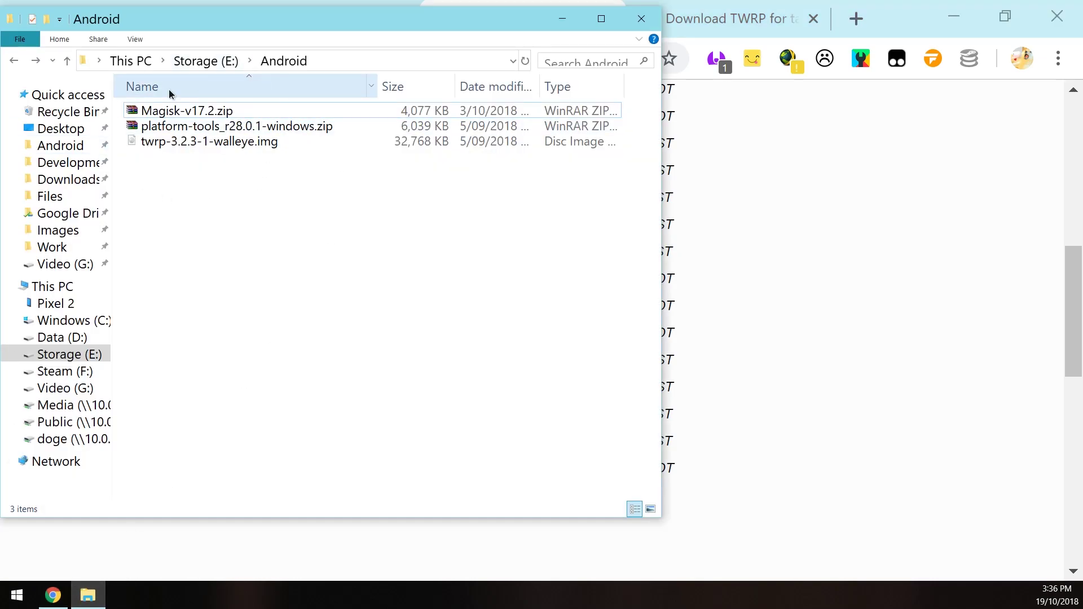
# Extract platform-tools from platform-tools_r28.0.1-windows.zip into E:\Android with WinRAR and open it.
pyautogui.click(965, 13)
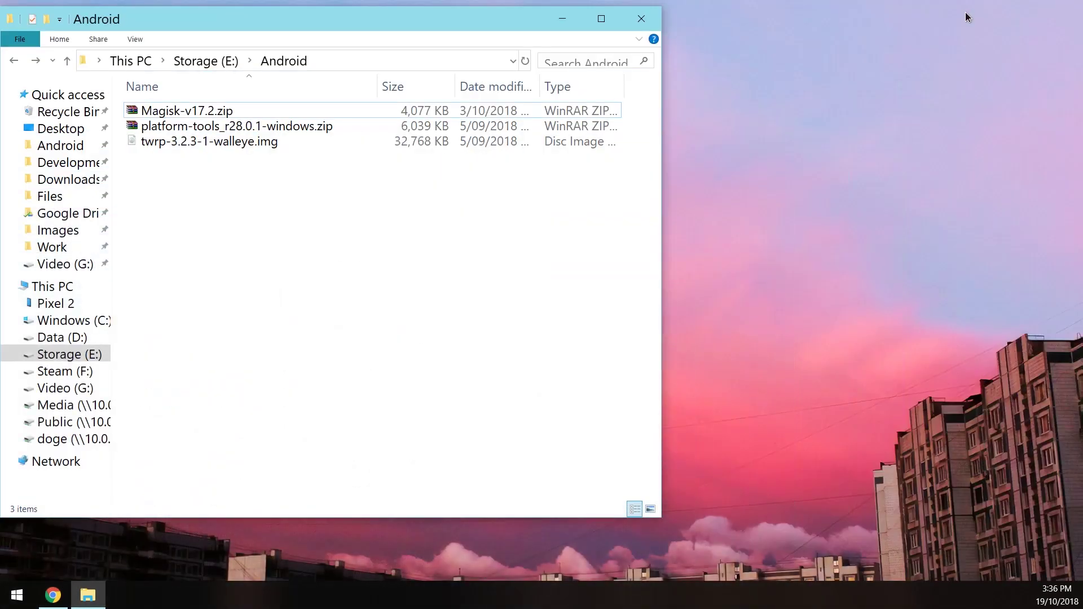
pyautogui.doubleClick(213, 131)
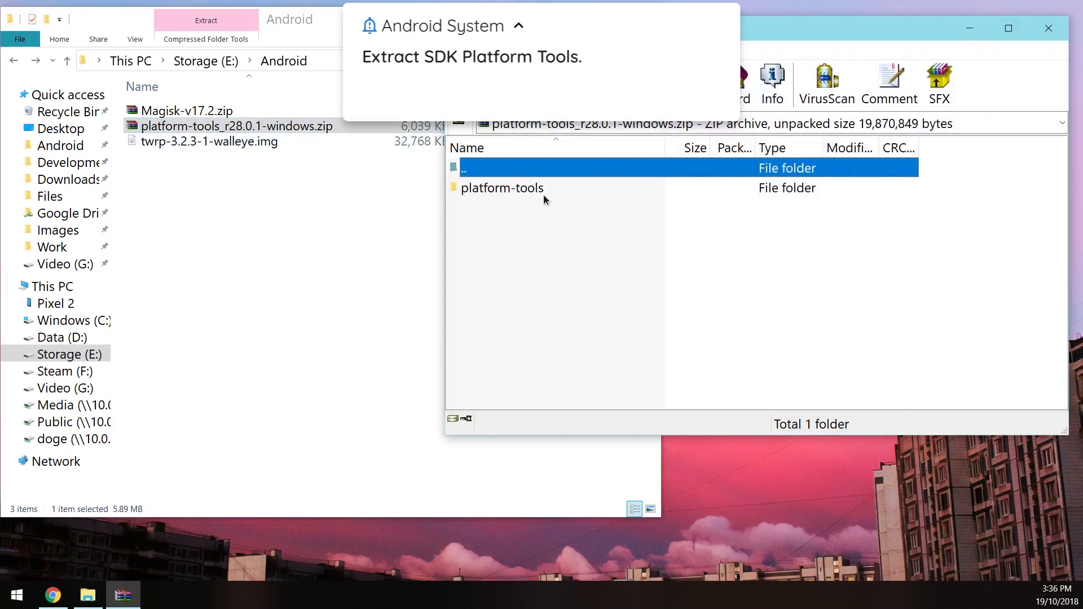
pyautogui.moveTo(495, 191); pyautogui.dragTo(300, 206)
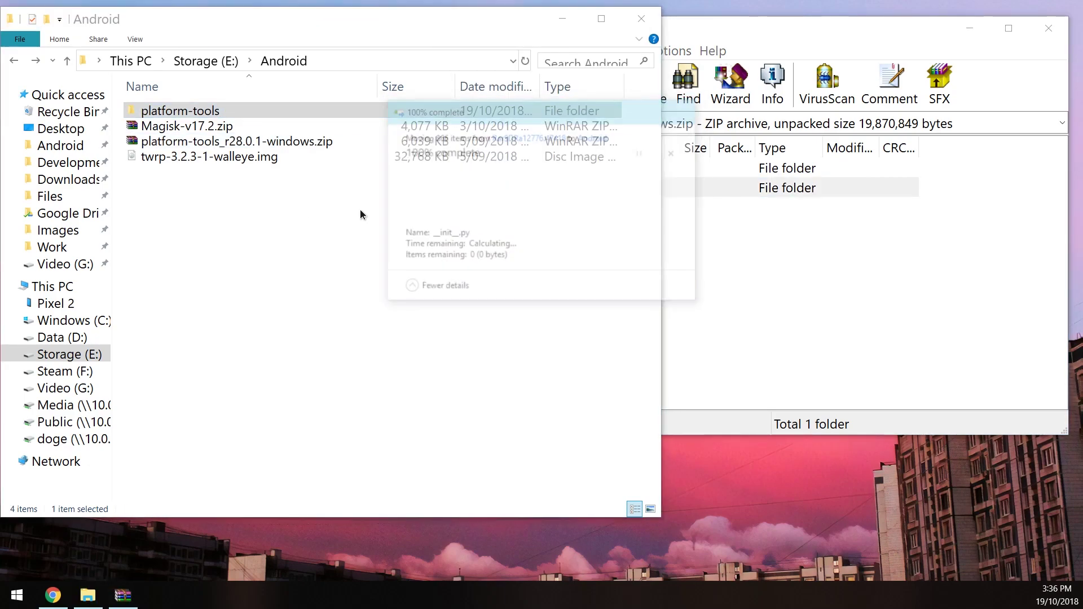
pyautogui.click(729, 232)
pyautogui.click(1048, 28)
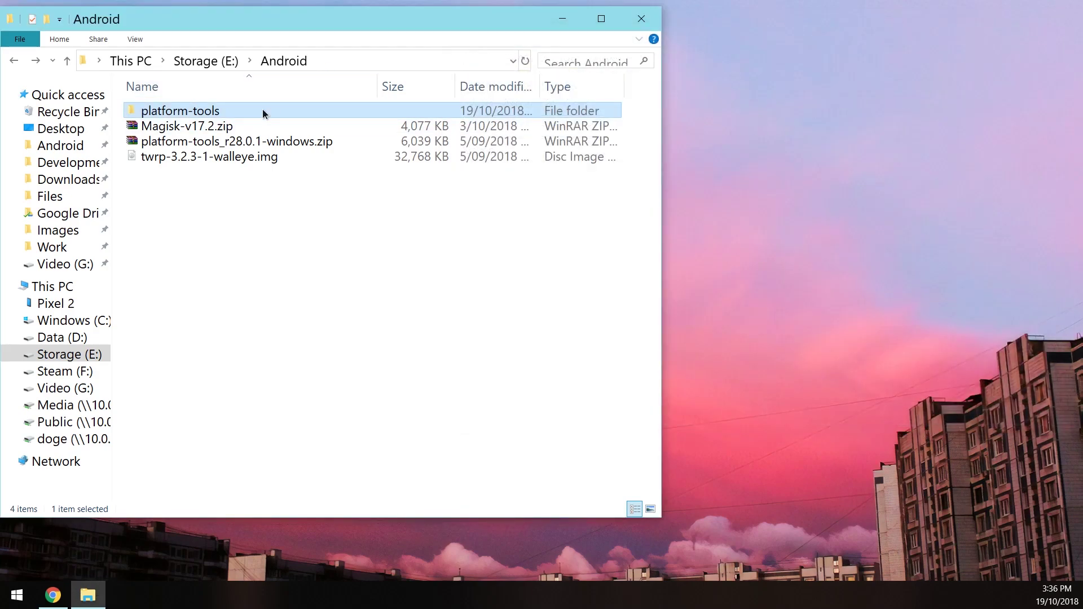
pyautogui.moveTo(263, 111)
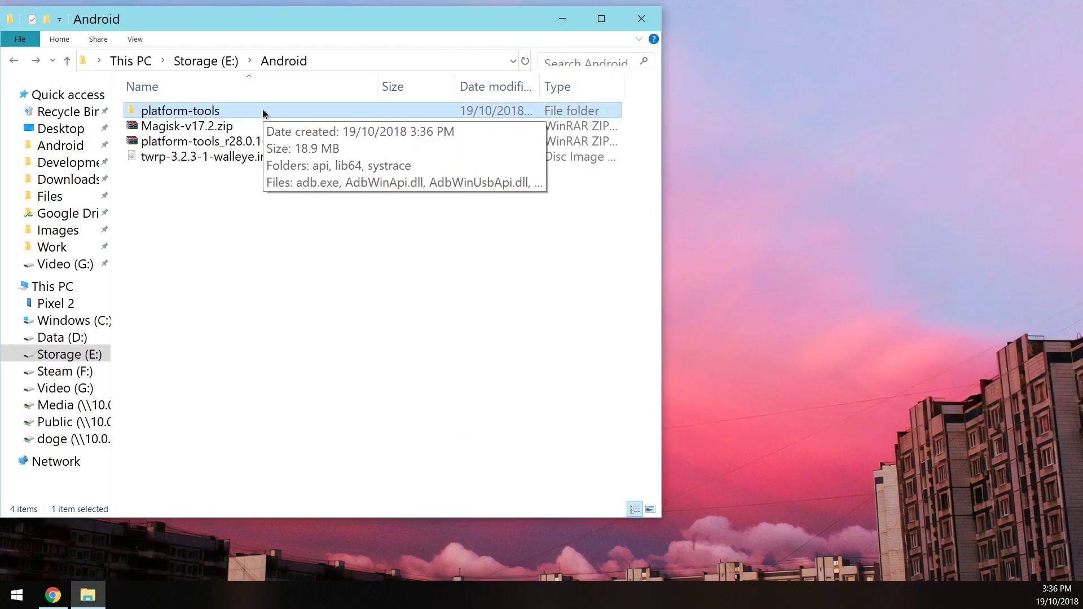
pyautogui.doubleClick(263, 110)
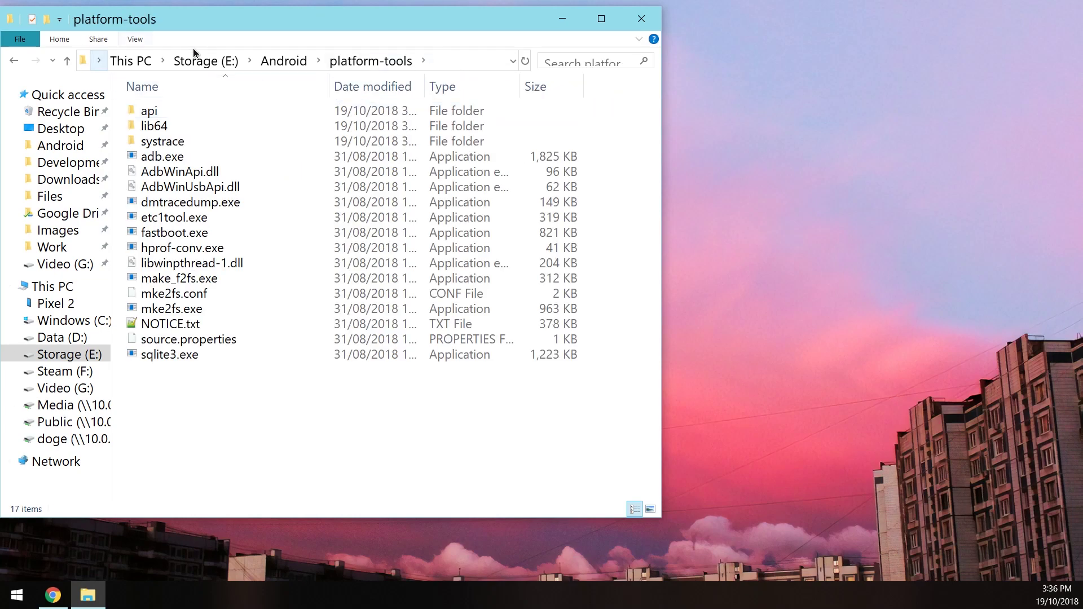
# Launch a cmd console in E:\Android\platform-tools and place it at the upper right, beside the folder.
pyautogui.click(482, 59)
pyautogui.write('c')
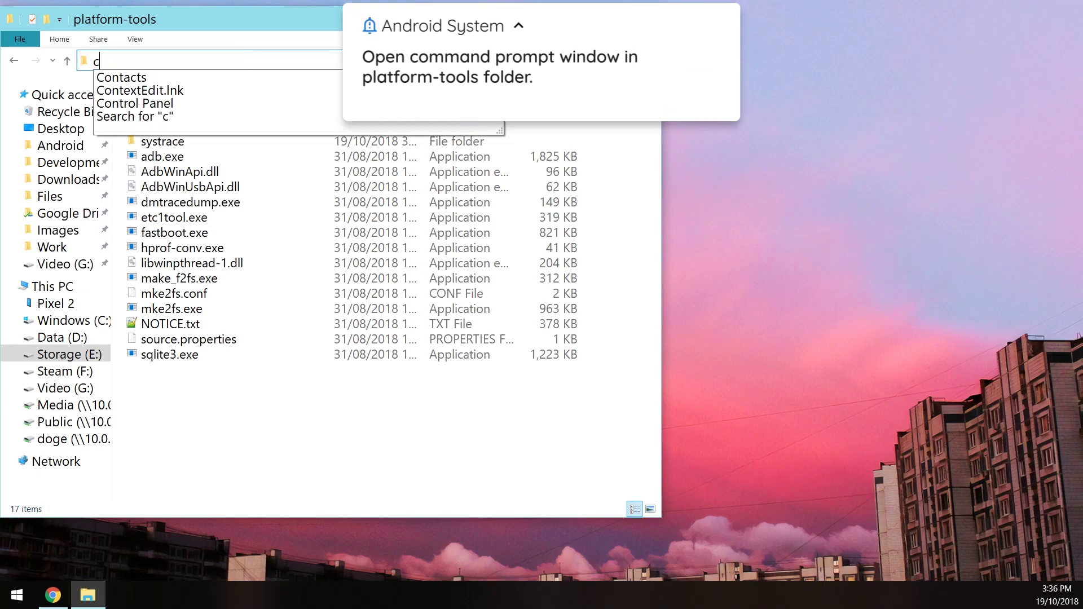
pyautogui.write('md')
pyautogui.press('Return')
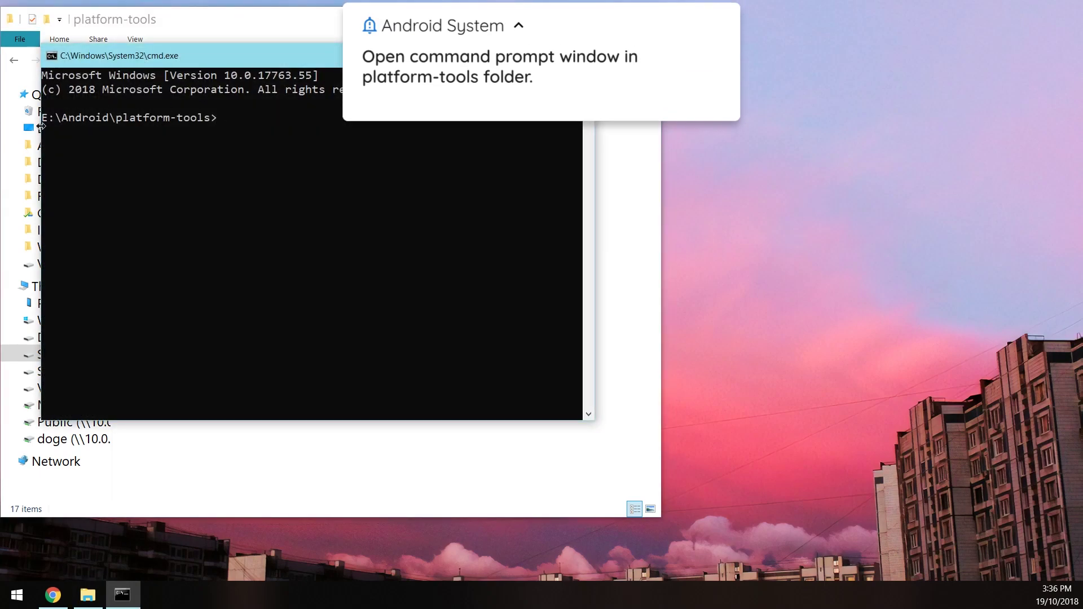
pyautogui.moveTo(44, 117); pyautogui.dragTo(221, 120)
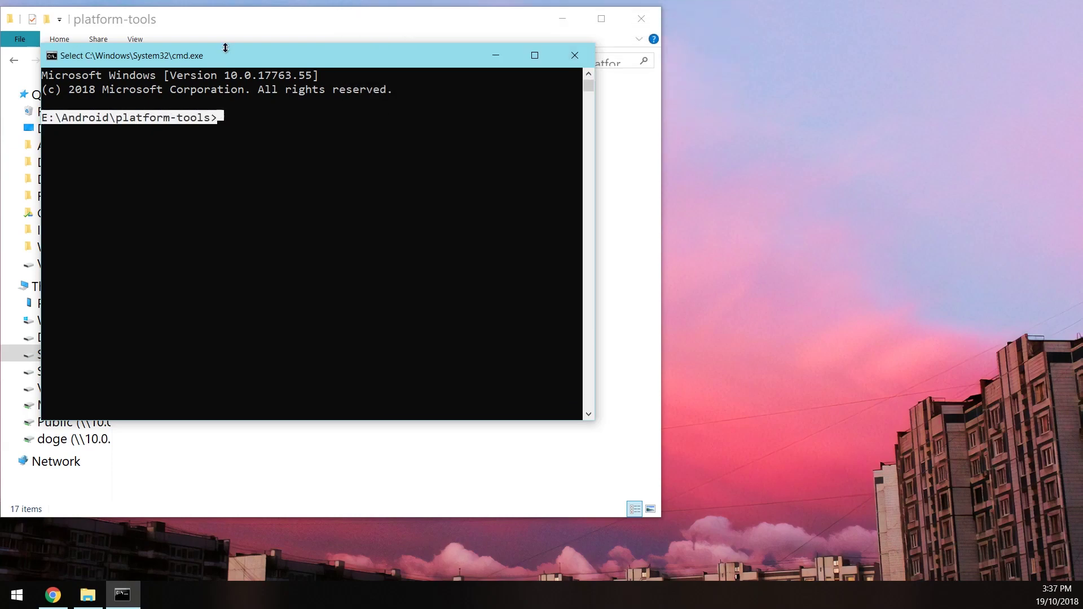
pyautogui.moveTo(225, 48); pyautogui.dragTo(365, 121)
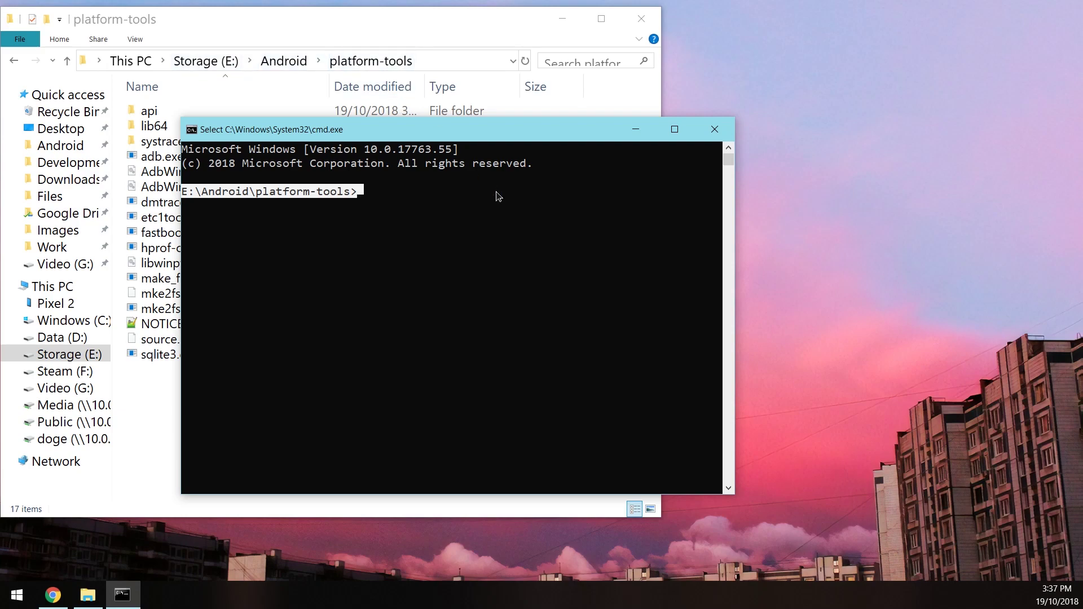
pyautogui.click(435, 193)
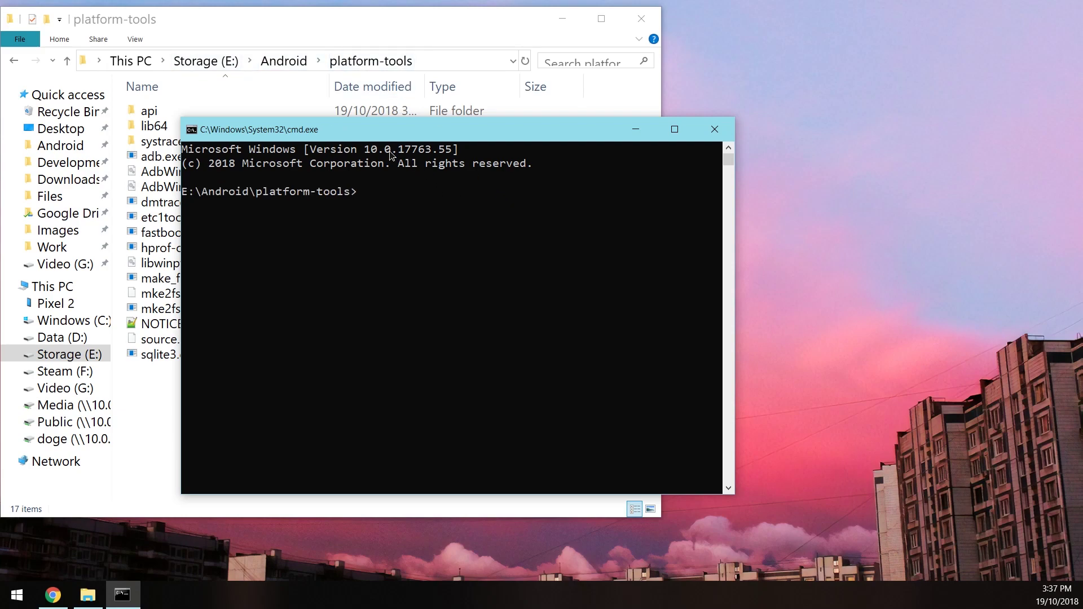
pyautogui.moveTo(398, 140); pyautogui.dragTo(561, 37)
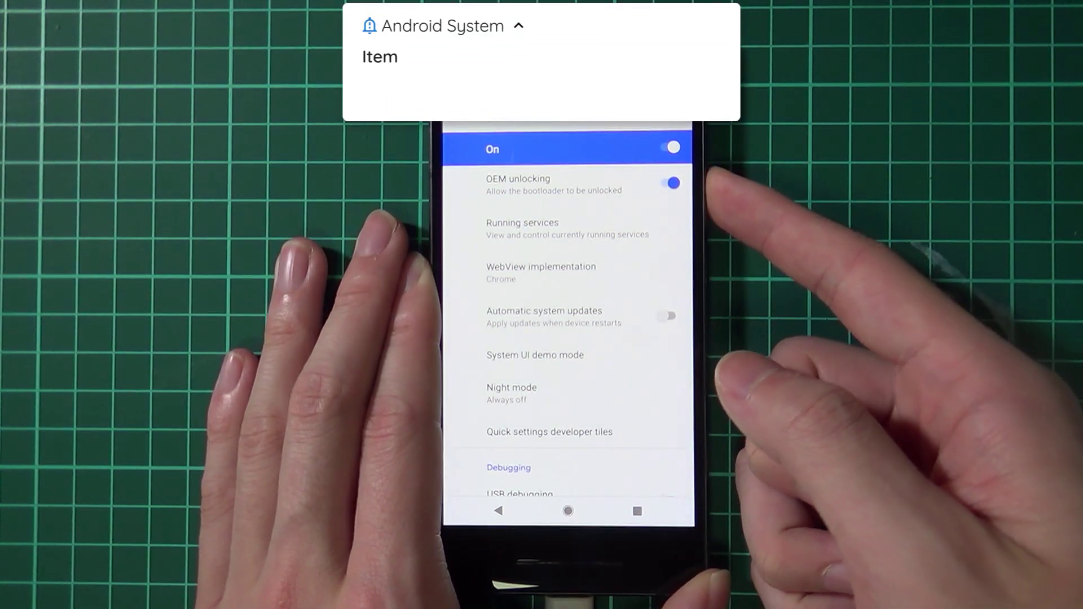
# Restart the Pixel 2 into bootloader Download mode, which shows Device State: locked.
pyautogui.press('XF86PowerOff')
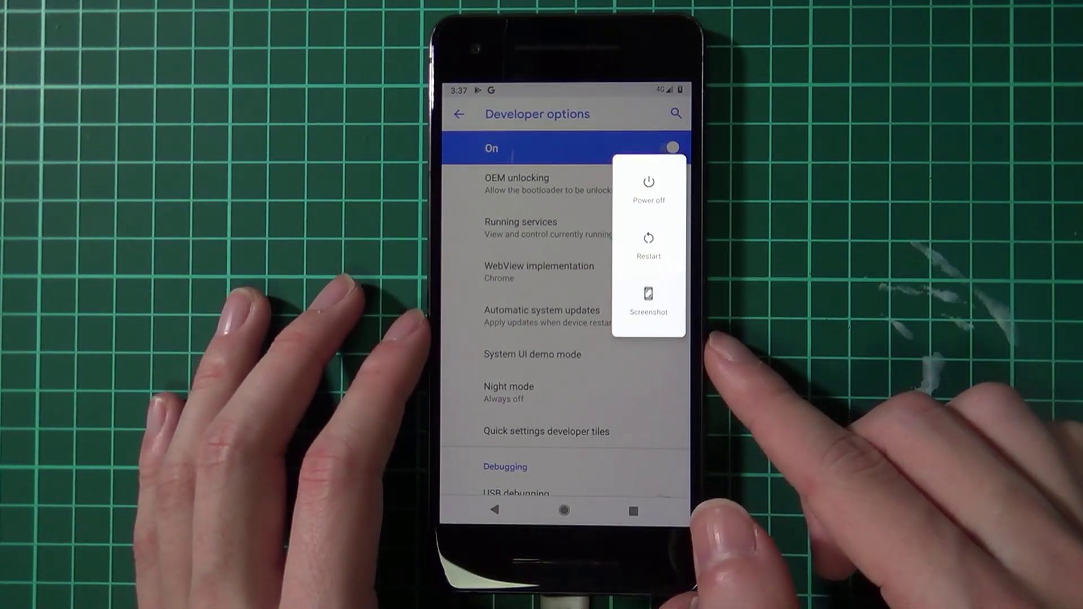
pyautogui.click(647, 242)
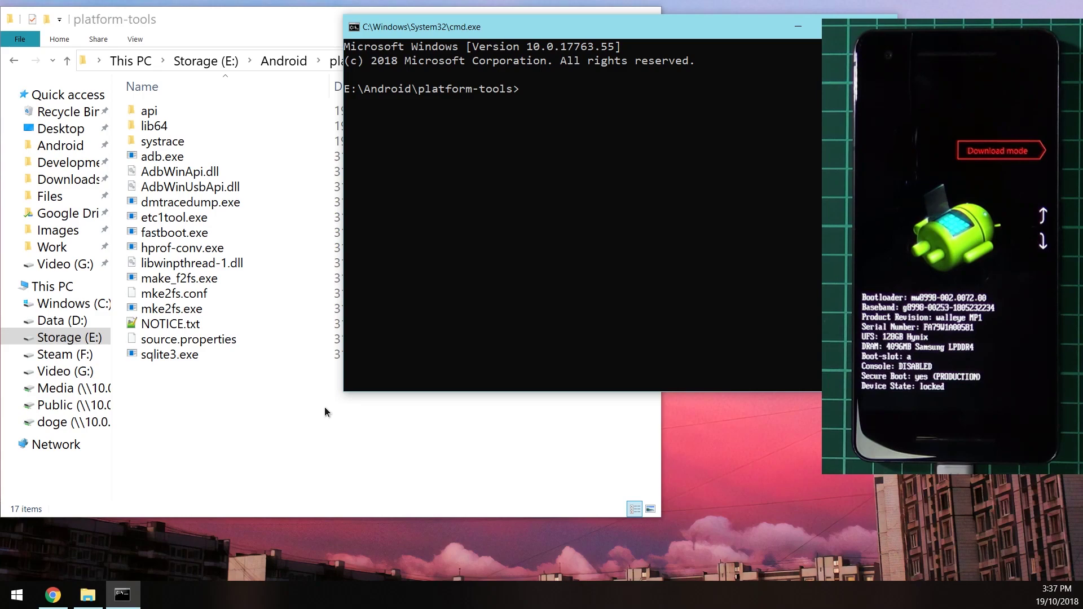
# Run 'fastboot devices' to list the Pixel 2's serial number in fastboot mode.
pyautogui.write('fastboot devices')
pyautogui.press('Return')
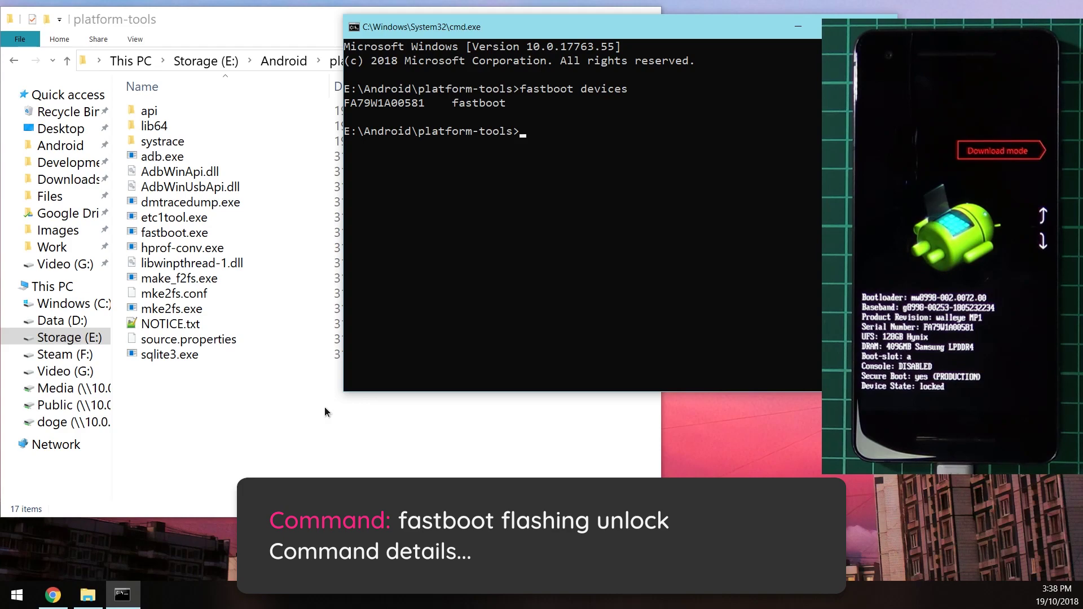
# Run 'fastboot flashing unlock' and confirm it, wiping the Pixel 2 back to its Hello screen.
pyautogui.write('fastboot flashing unlock')
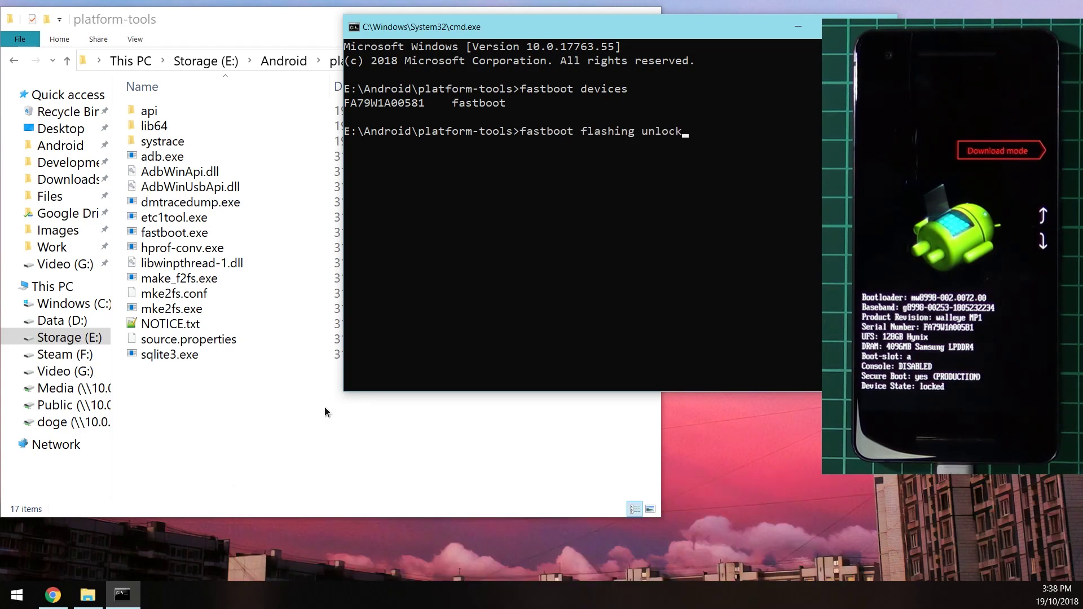
pyautogui.press('Return')
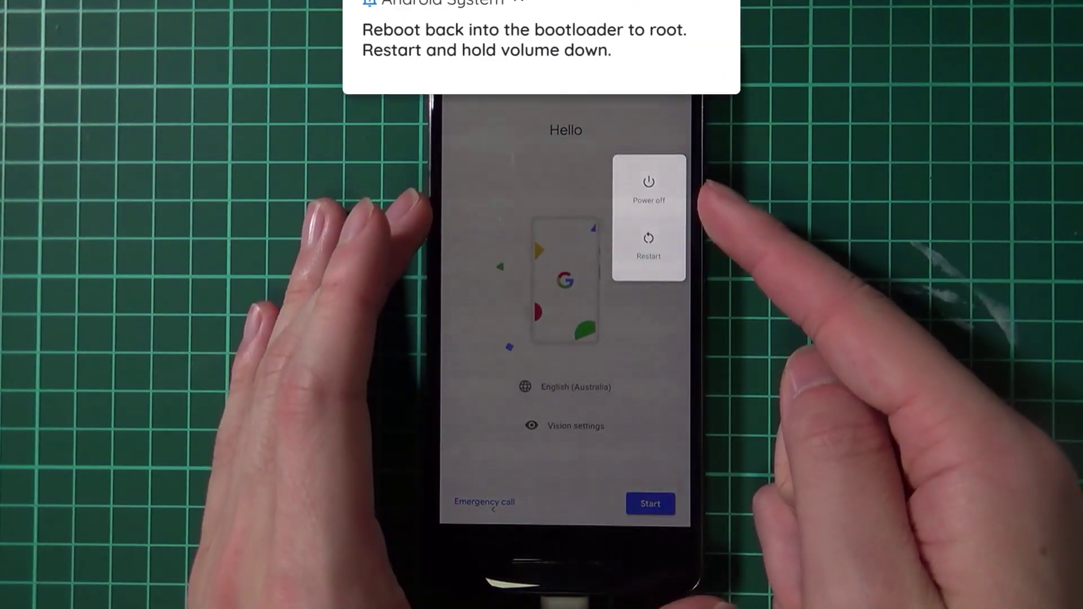
# Reboot the Pixel 2 into the bootloader again, now showing Device State: unlocked.
pyautogui.click(649, 245)
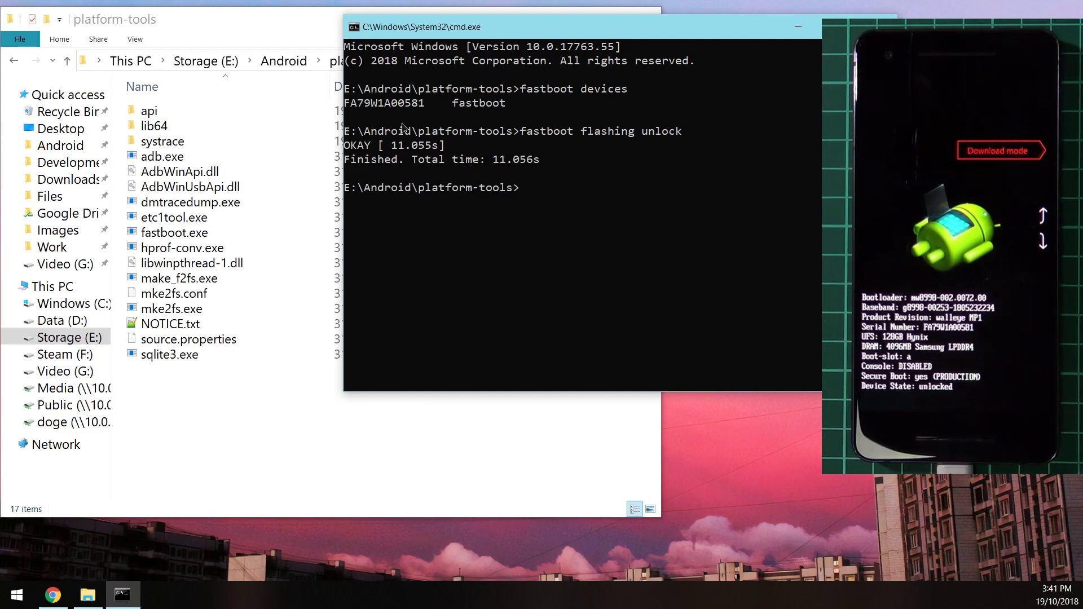
# Run 'fastboot flashing unlock_critical', which fails with an unknown command error.
pyautogui.write('fastboot flasdh')
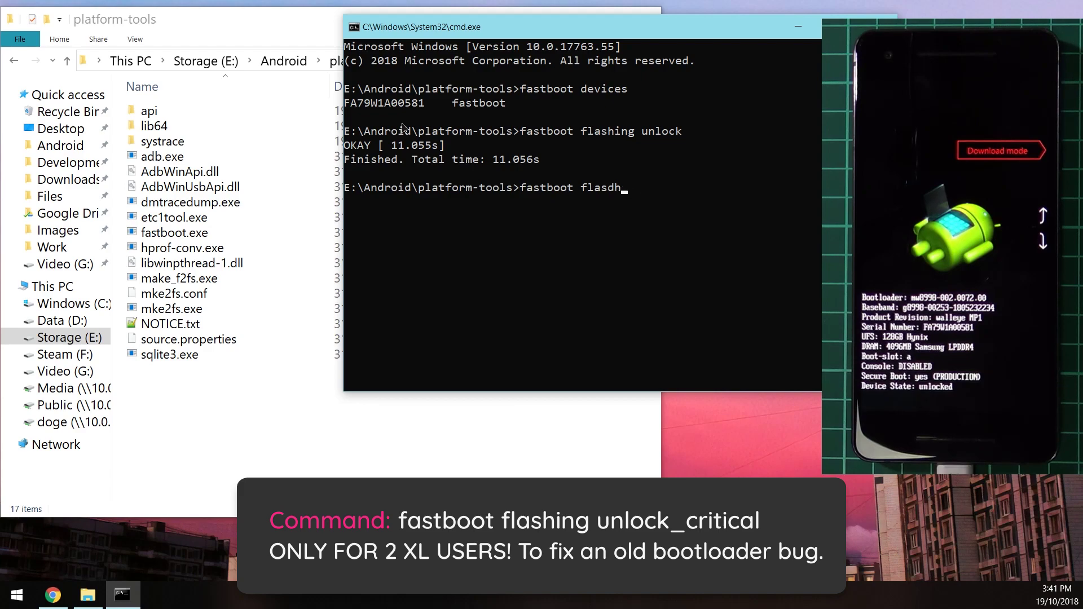
pyautogui.write('ing')
pyautogui.write(' unock')
pyautogui.press('BackSpace')
pyautogui.press('BackSpace')
pyautogui.press('BackSpace')
pyautogui.write('lo')
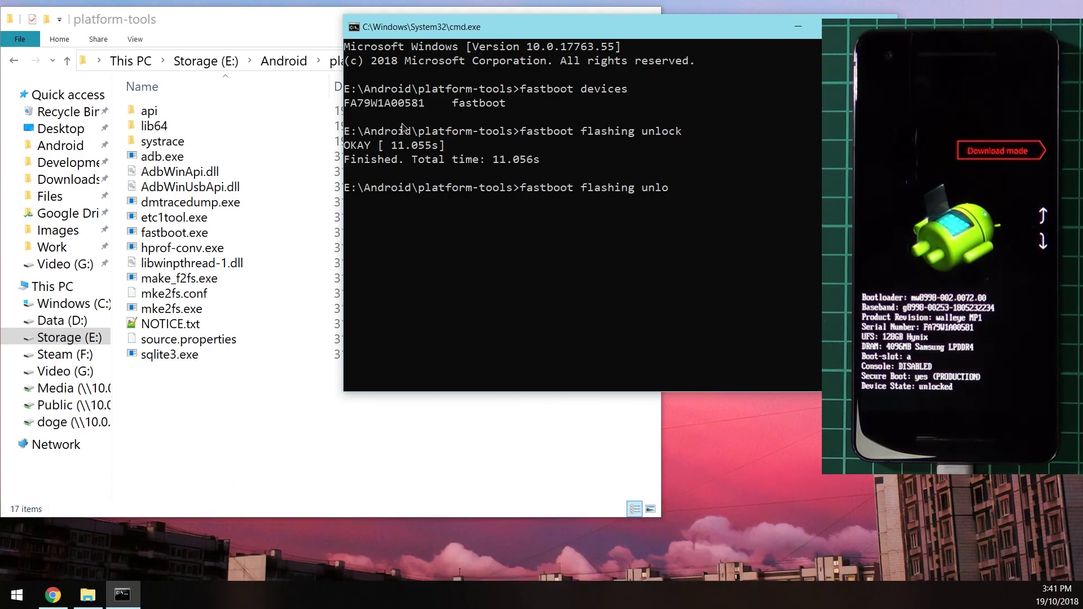
pyautogui.write('ck_critical')
pyautogui.press('Return')
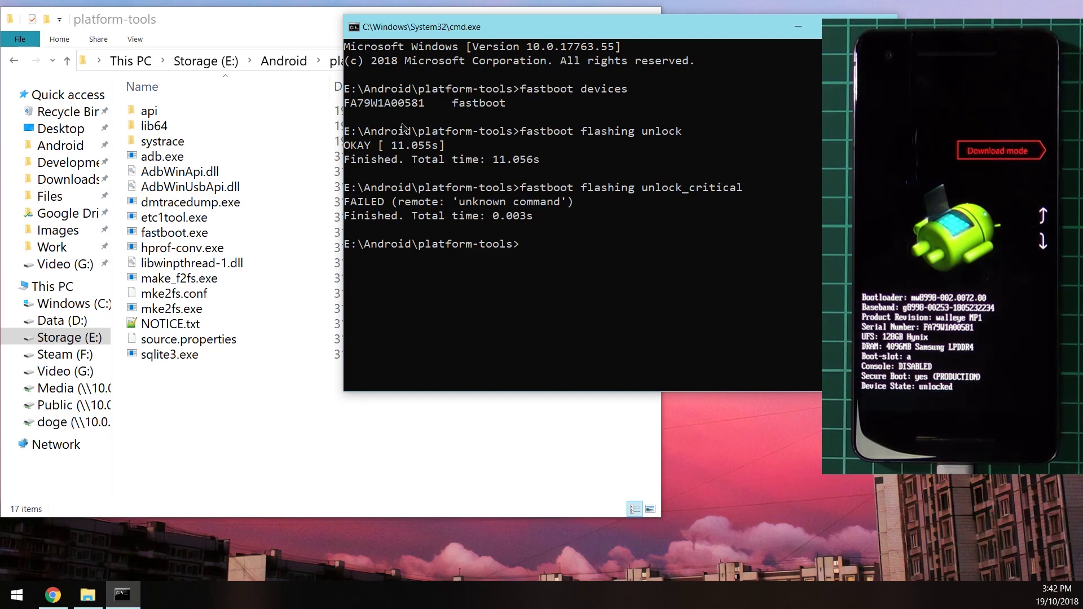
# Build a fastboot boot command using the E:\Android\twrp-3.2.3-1-walleye.img path from the Android folder.
pyautogui.write('fastboot boot')
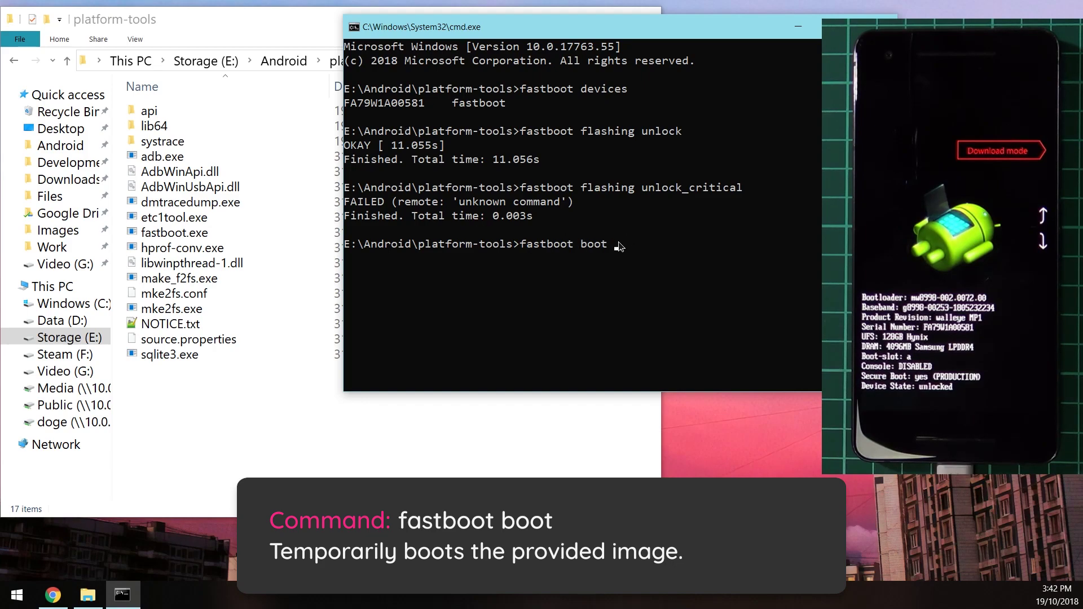
pyautogui.click(299, 25)
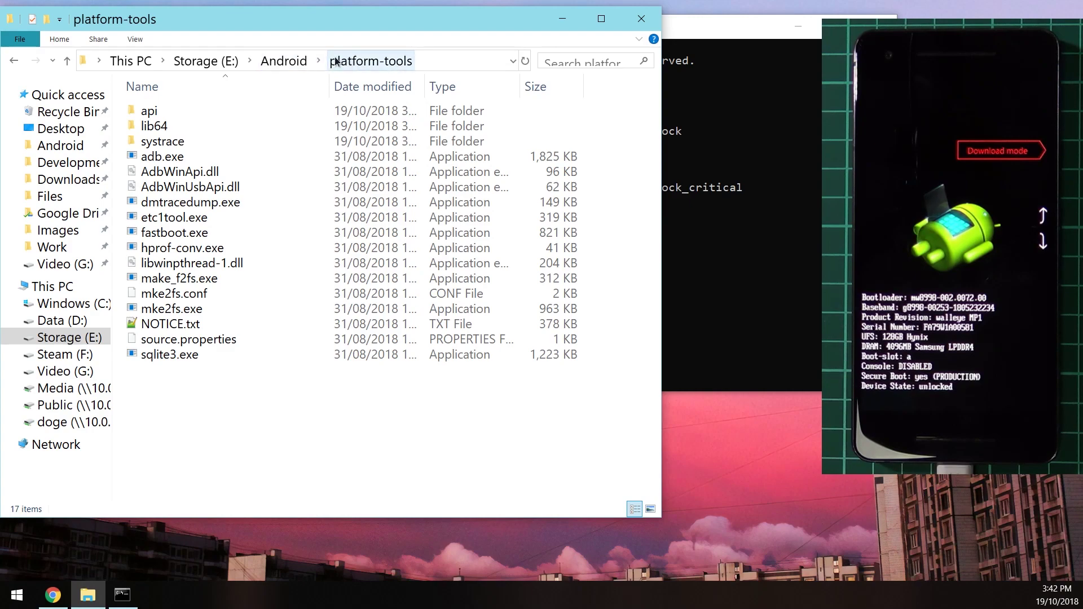
pyautogui.click(290, 62)
pyautogui.click(175, 155)
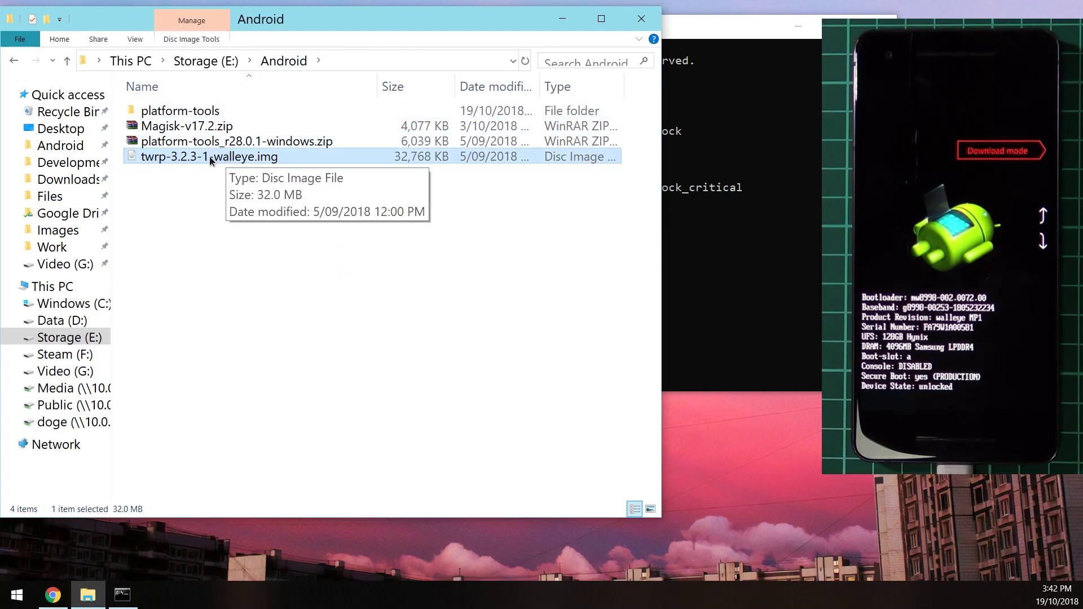
pyautogui.moveTo(208, 157); pyautogui.dragTo(757, 237)
pyautogui.click(757, 238)
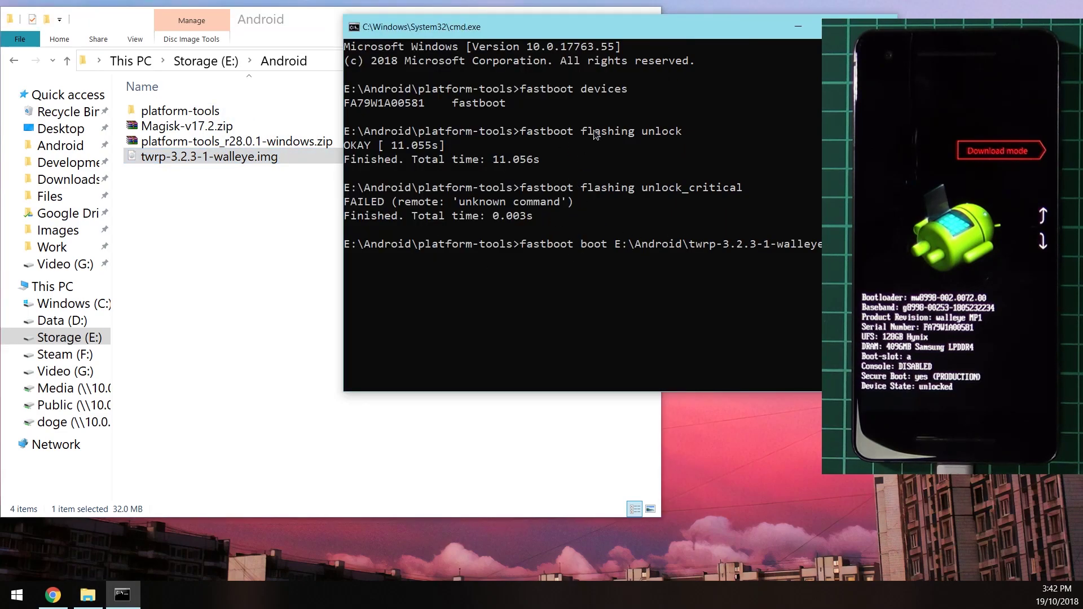
# Run the fastboot boot command so twrp-3.2.3-1-walleye.img downloads and boots OKAY.
pyautogui.moveTo(623, 34); pyautogui.dragTo(543, 30)
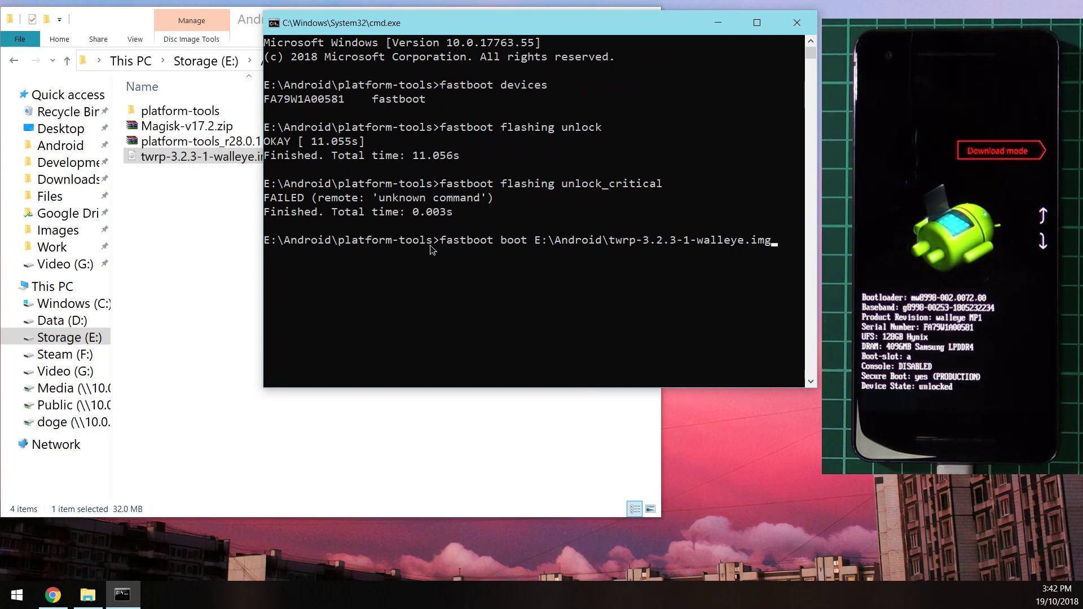
pyautogui.moveTo(536, 241); pyautogui.dragTo(771, 242)
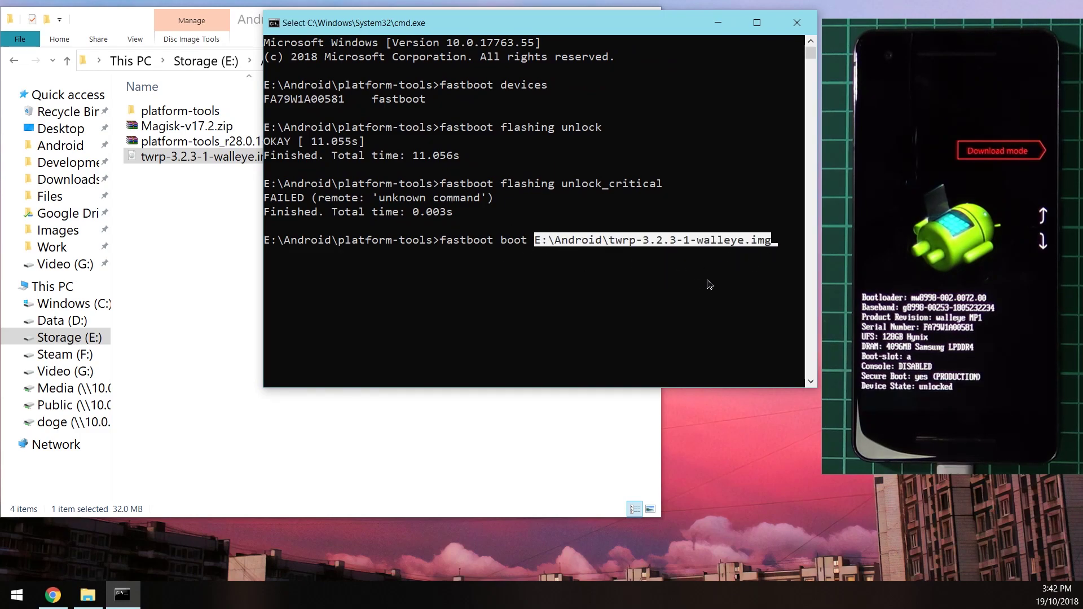
pyautogui.click(530, 242)
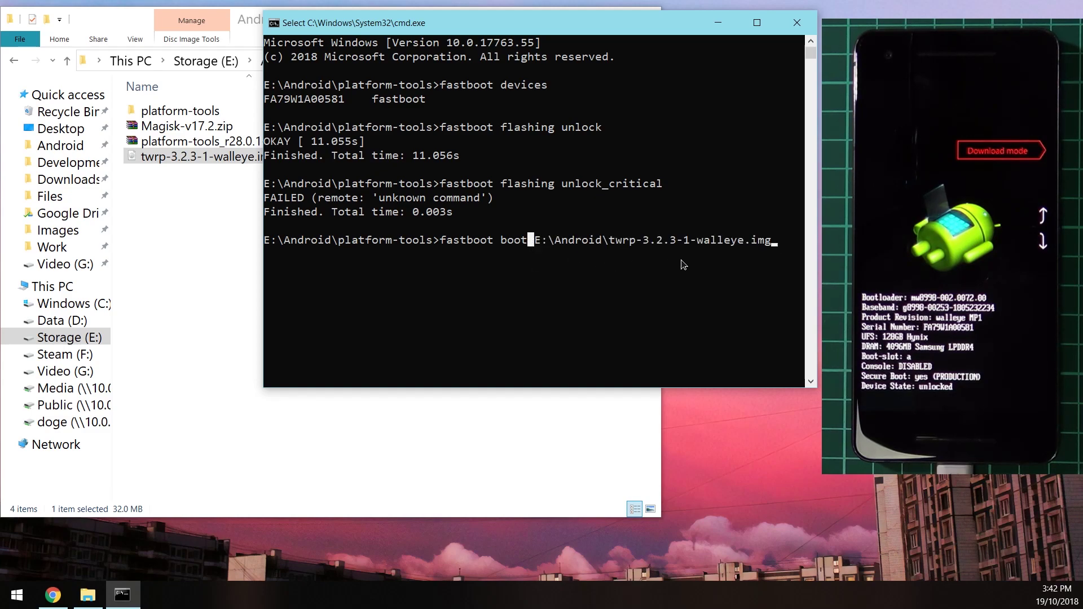
pyautogui.press('Escape')
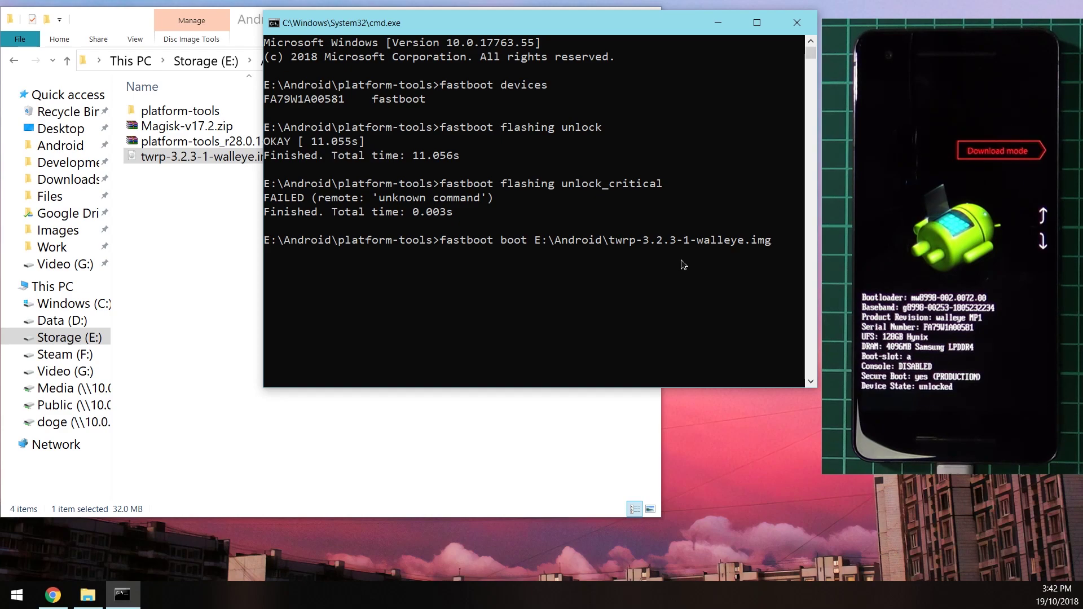
pyautogui.press('Return')
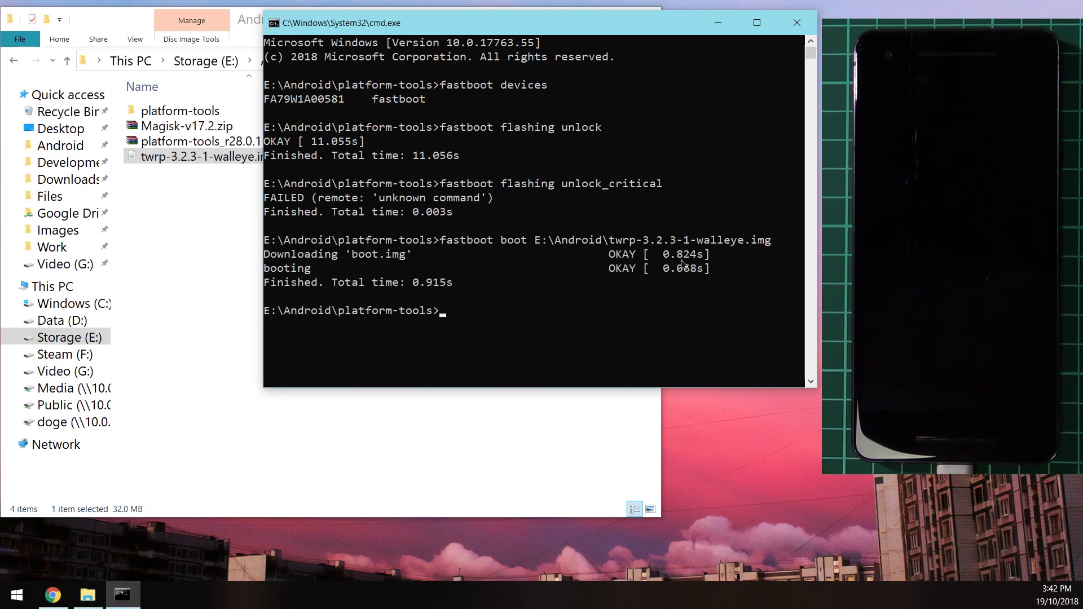
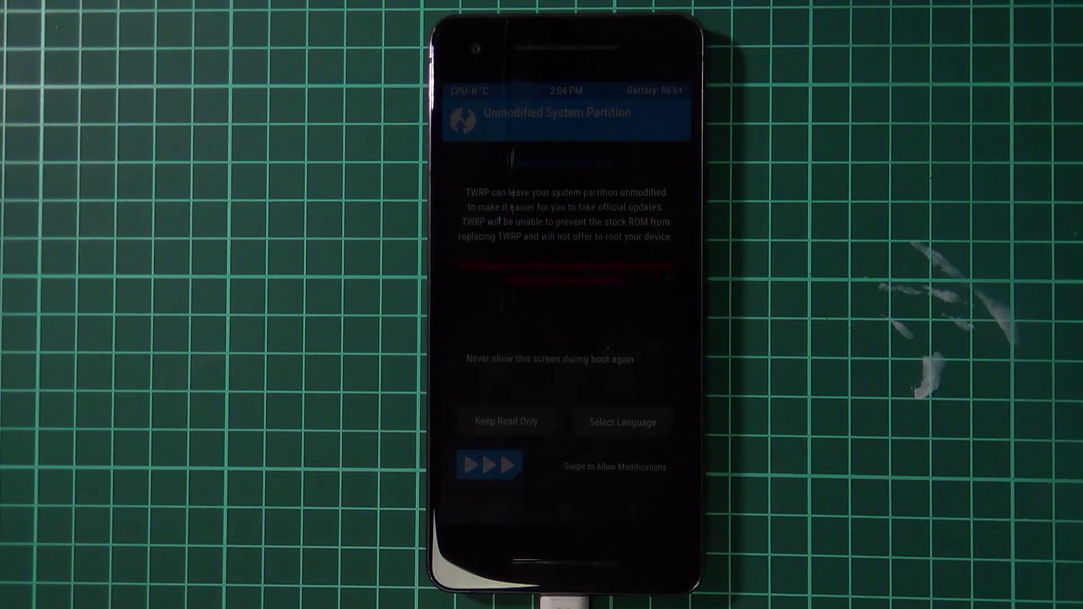
# Wake TWRP, allow system partition modifications, and start ADB Sideload mode waiting for a file.
pyautogui.click(508, 338)
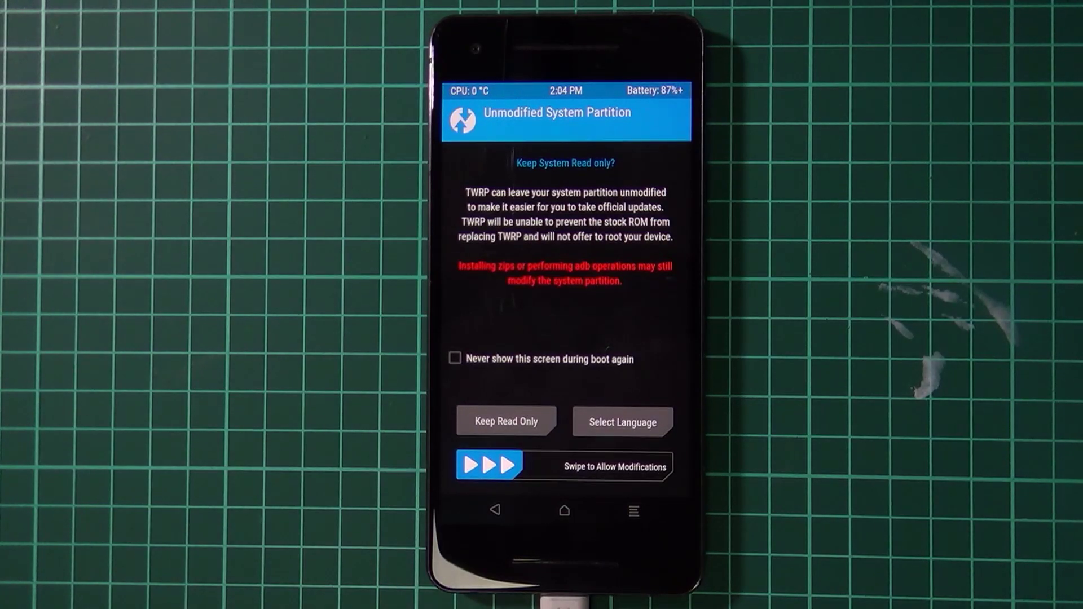
pyautogui.moveTo(489, 466); pyautogui.dragTo(654, 466)
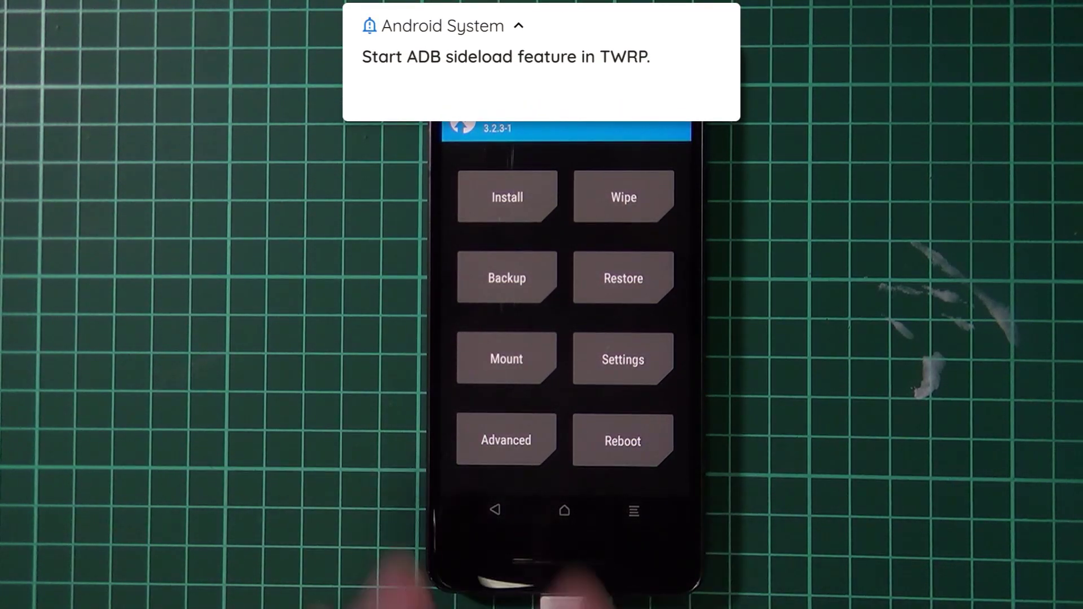
pyautogui.click(506, 440)
pyautogui.click(496, 439)
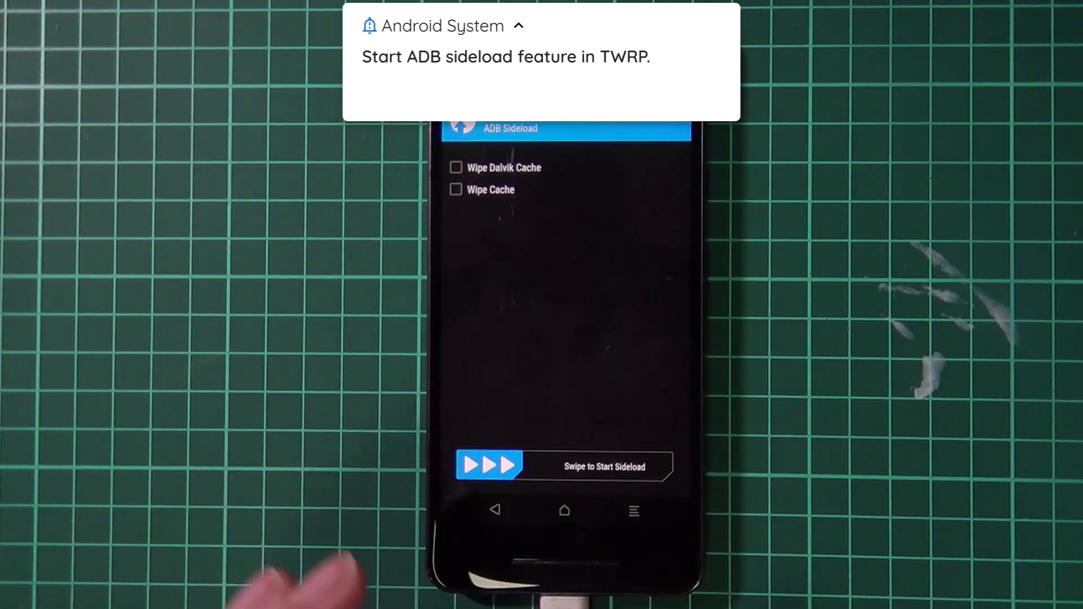
pyautogui.moveTo(486, 466); pyautogui.dragTo(648, 466)
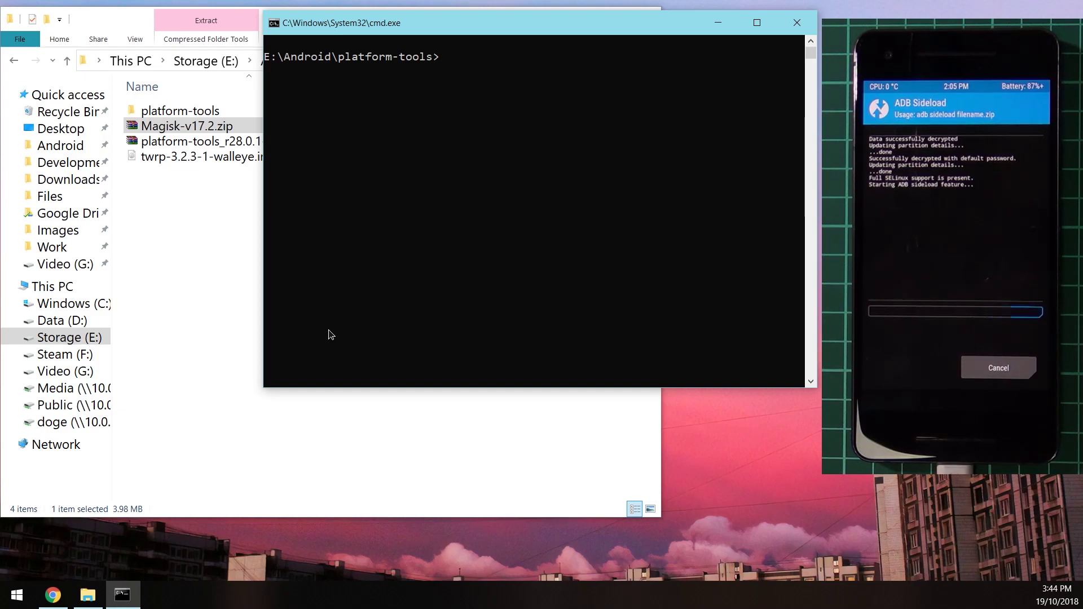
# Run 'adb sideload' with Magisk-v17.2.zip from Command Prompt to install Magisk v17.2.
pyautogui.press('BackSpace')
pyautogui.write('adn')
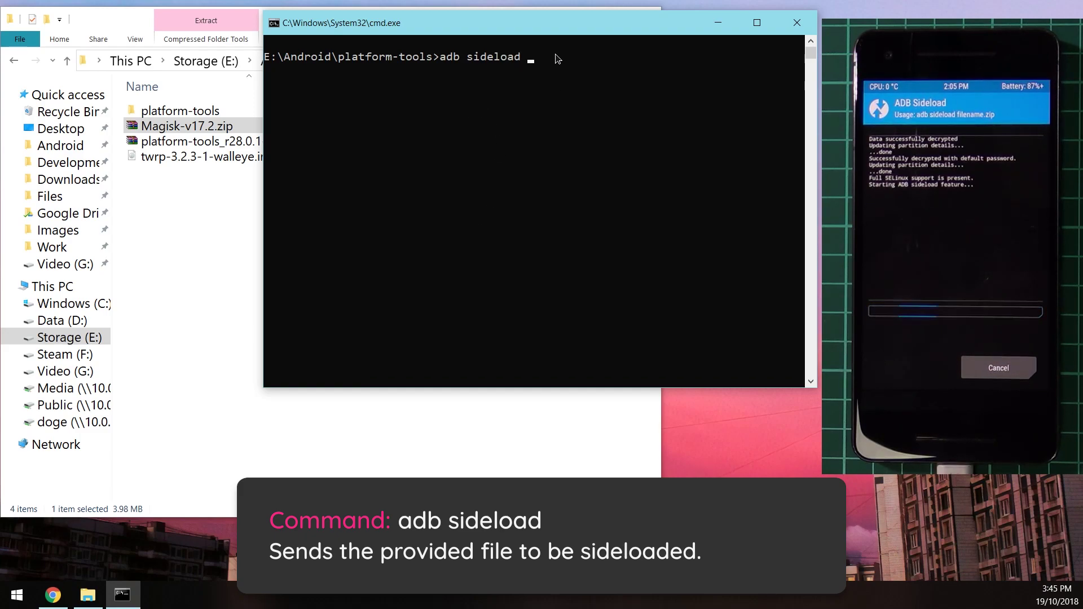
pyautogui.moveTo(243, 127); pyautogui.dragTo(683, 135)
pyautogui.press('Return')
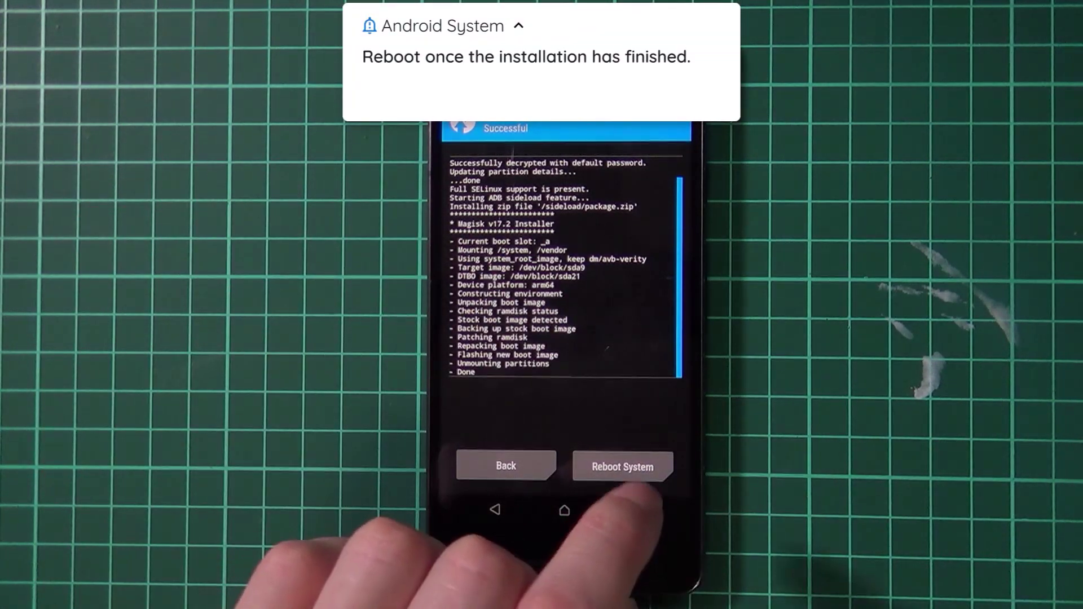
# Reboot from TWRP into Android, declining to install the TWRP app.
pyautogui.click(623, 466)
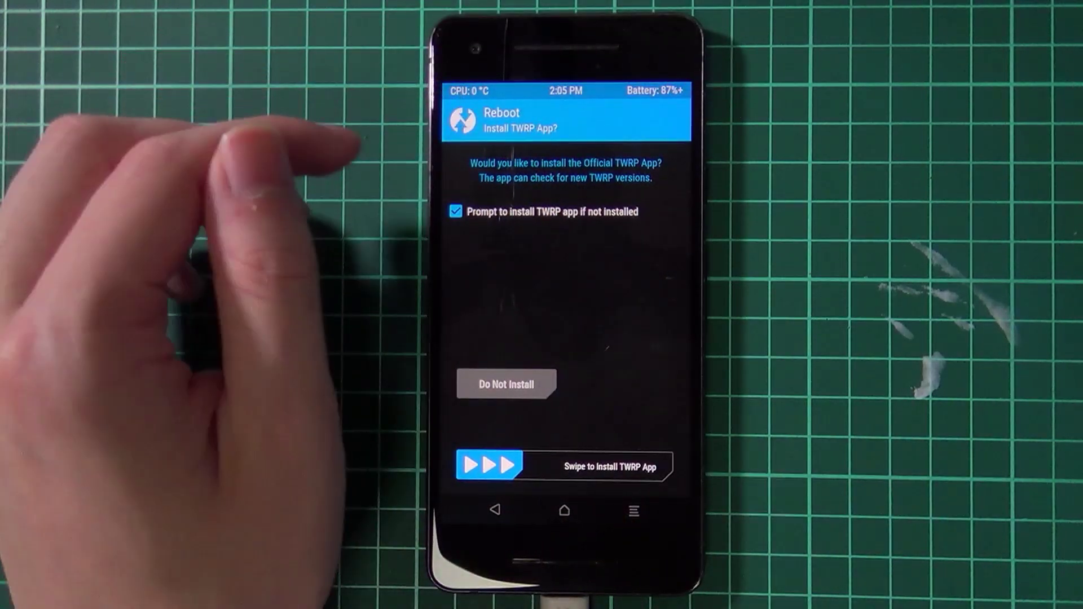
pyautogui.click(455, 211)
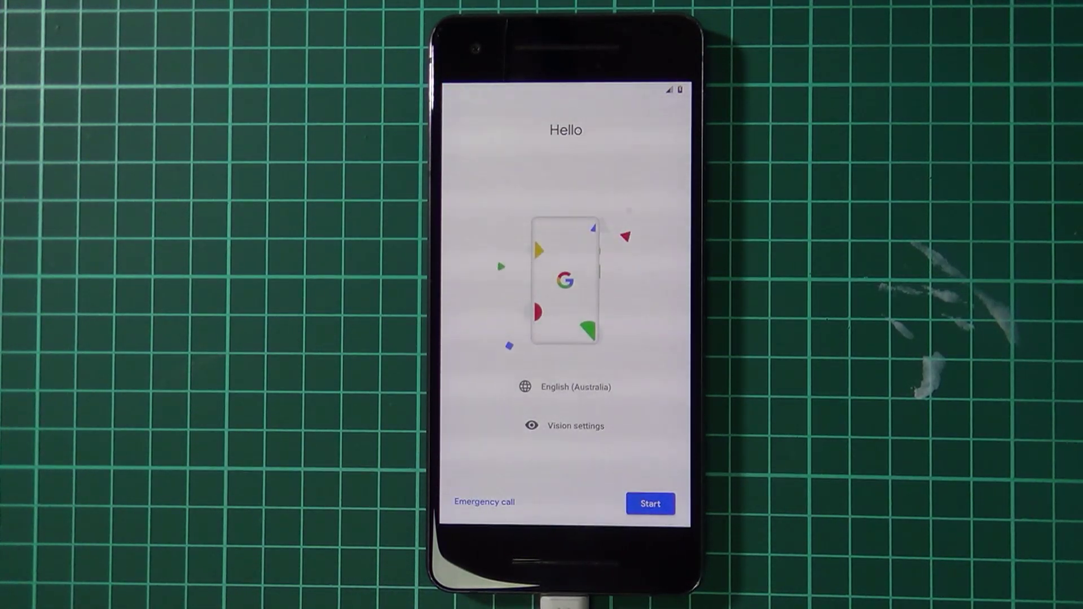
# Start setup, then go to Settings > System > About phone.
pyautogui.click(650, 503)
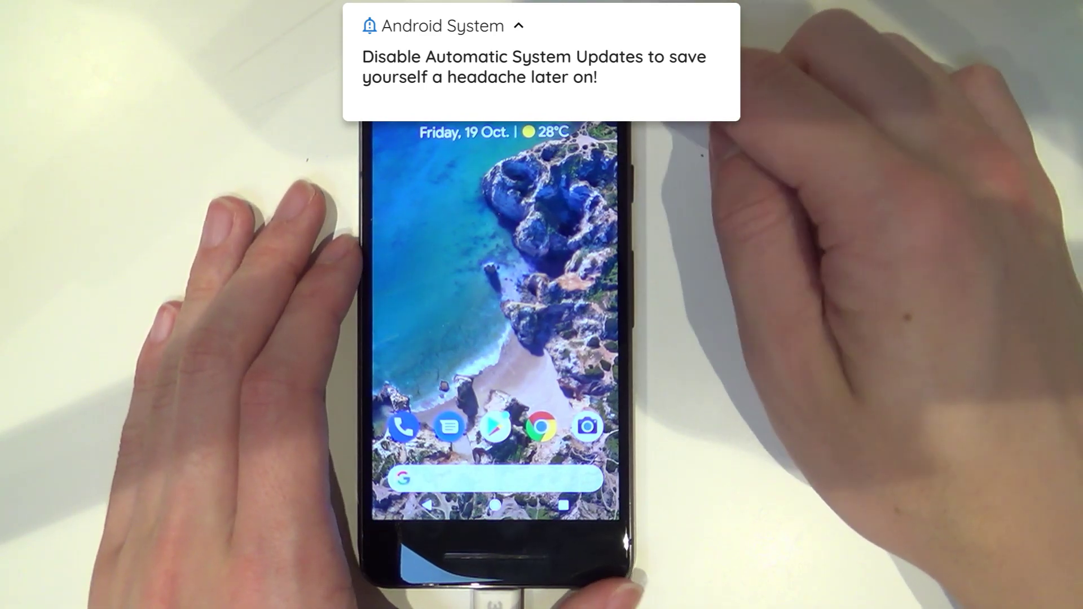
pyautogui.moveTo(564, 127); pyautogui.dragTo(587, 429)
pyautogui.click(586, 451)
pyautogui.scroll(-5, 494, 338)
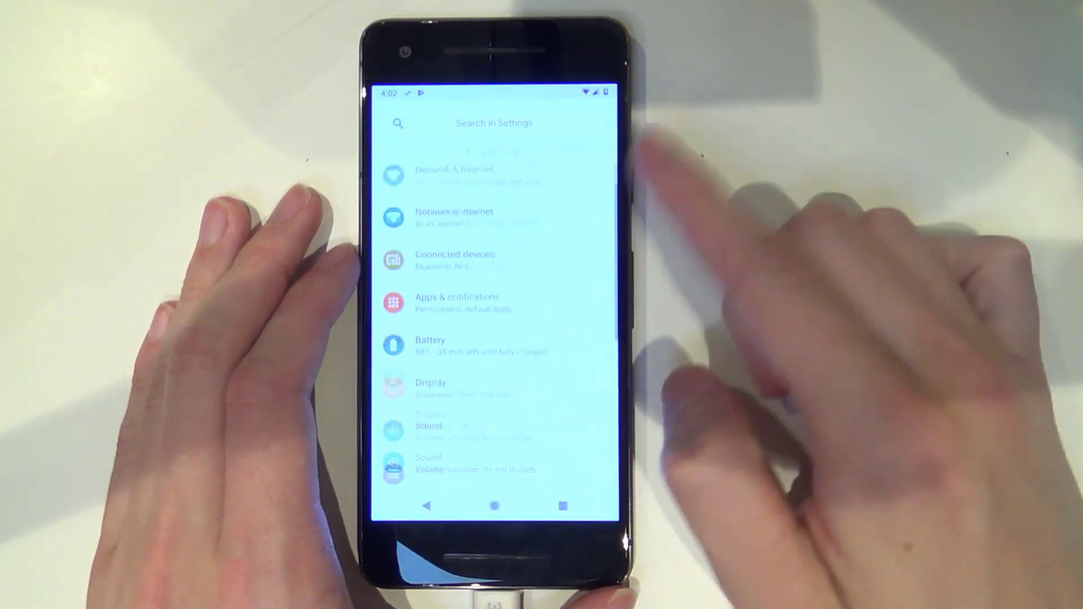
pyautogui.click(459, 424)
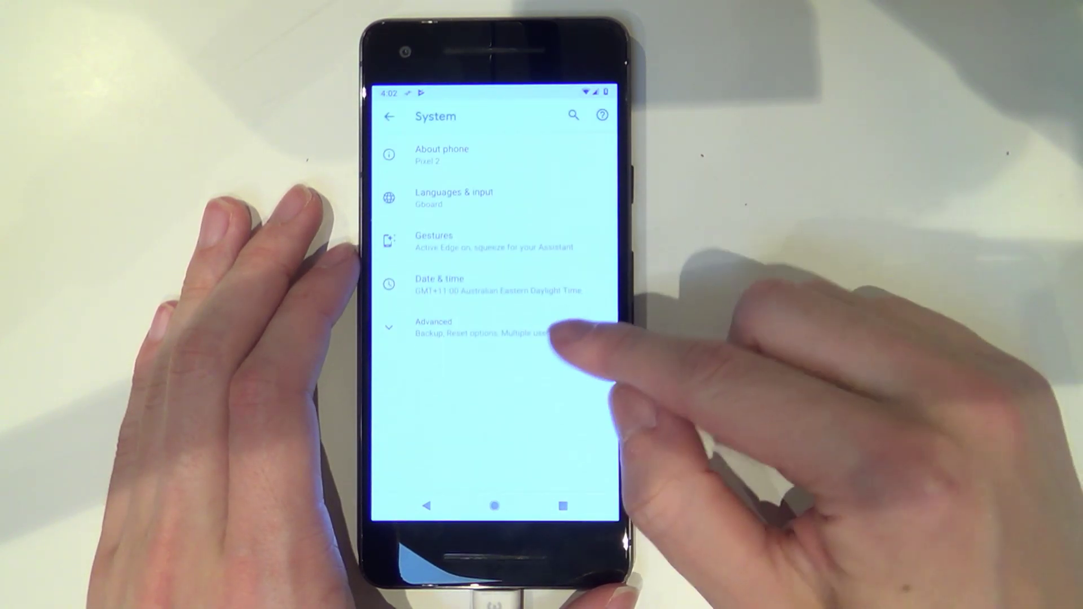
pyautogui.click(564, 330)
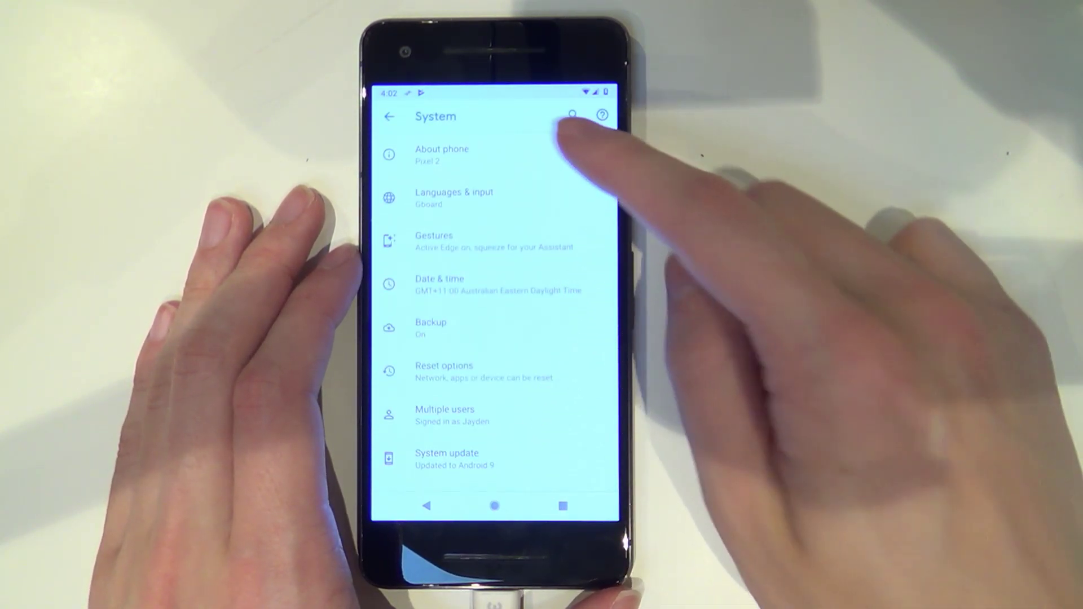
pyautogui.click(564, 154)
# Tap Build number repeatedly and confirm the unlock pattern to enable Developer options.
pyautogui.scroll(-10, 494, 310)
pyautogui.click(508, 470)
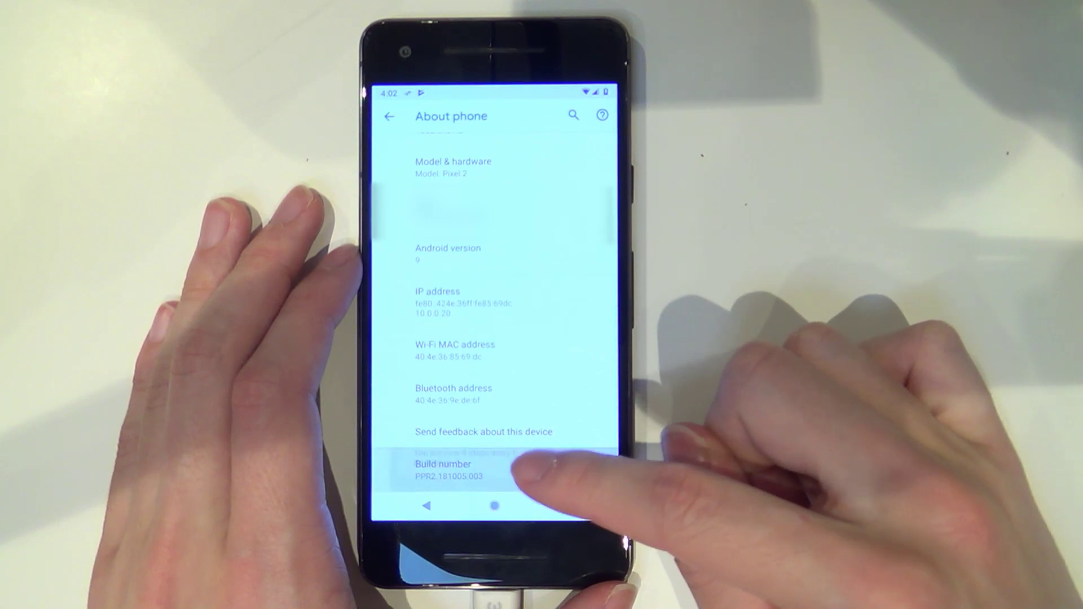
pyautogui.click(508, 470)
pyautogui.click(507, 470)
pyautogui.moveTo(558, 328)
pyautogui.mouseDown()
pyautogui.moveTo(524, 397)
pyautogui.moveTo(559, 393)
pyautogui.mouseUp()
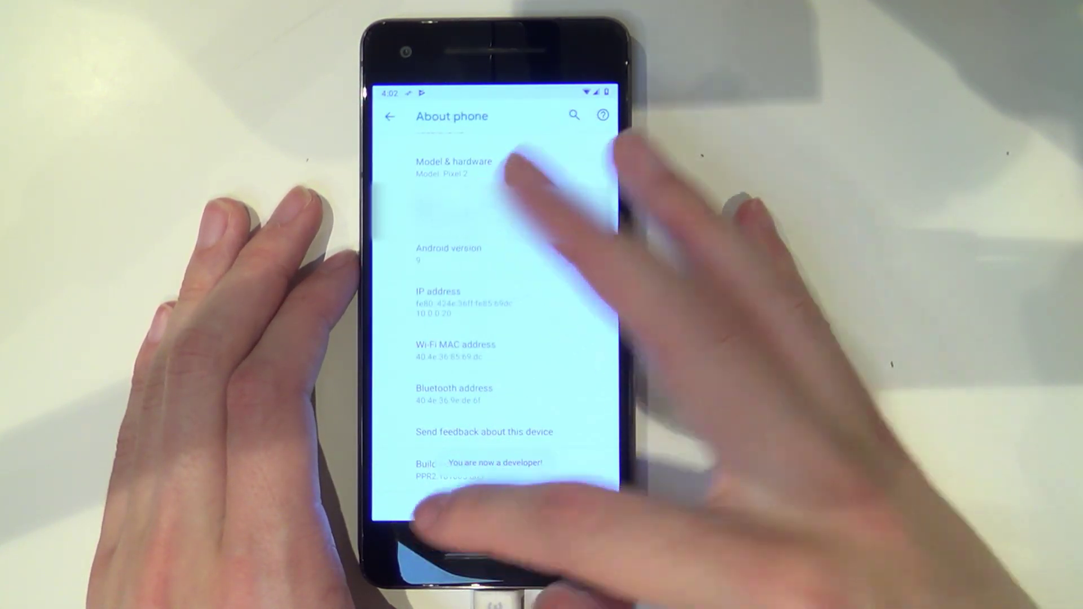
# Turn off Automatic system updates in Developer options.
pyautogui.click(427, 505)
pyautogui.scroll(-1, 507, 394)
pyautogui.click(454, 431)
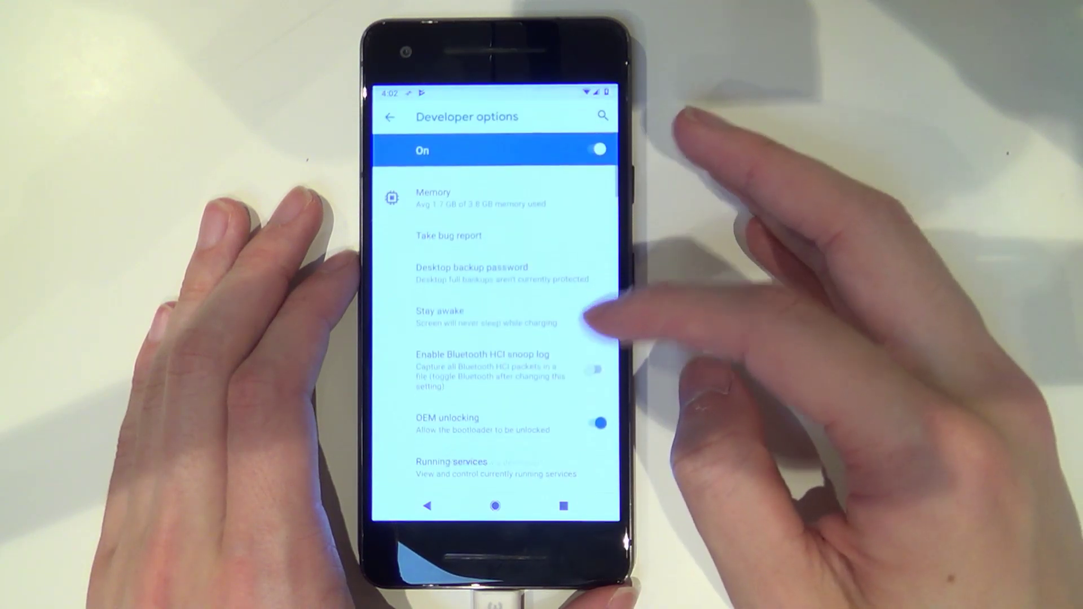
pyautogui.scroll(-5, 496, 311)
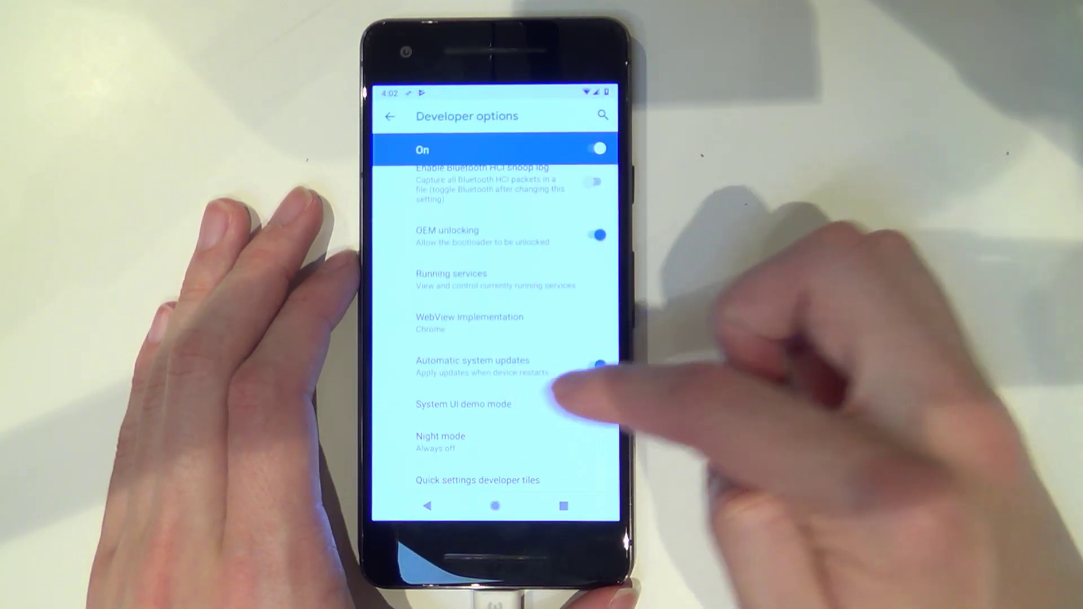
pyautogui.click(589, 366)
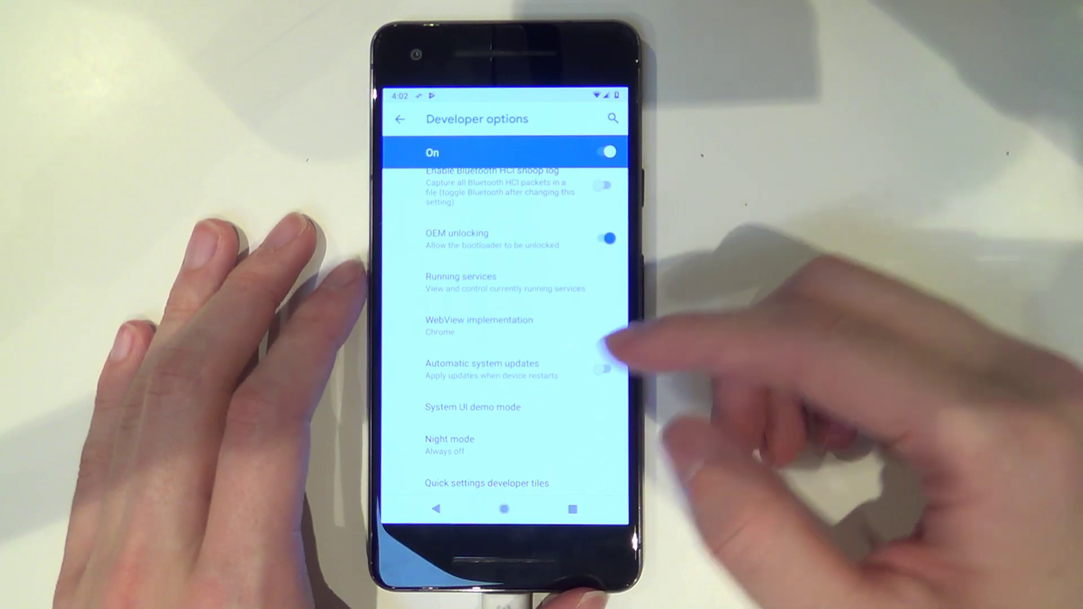
pyautogui.scroll(-5, 505, 327)
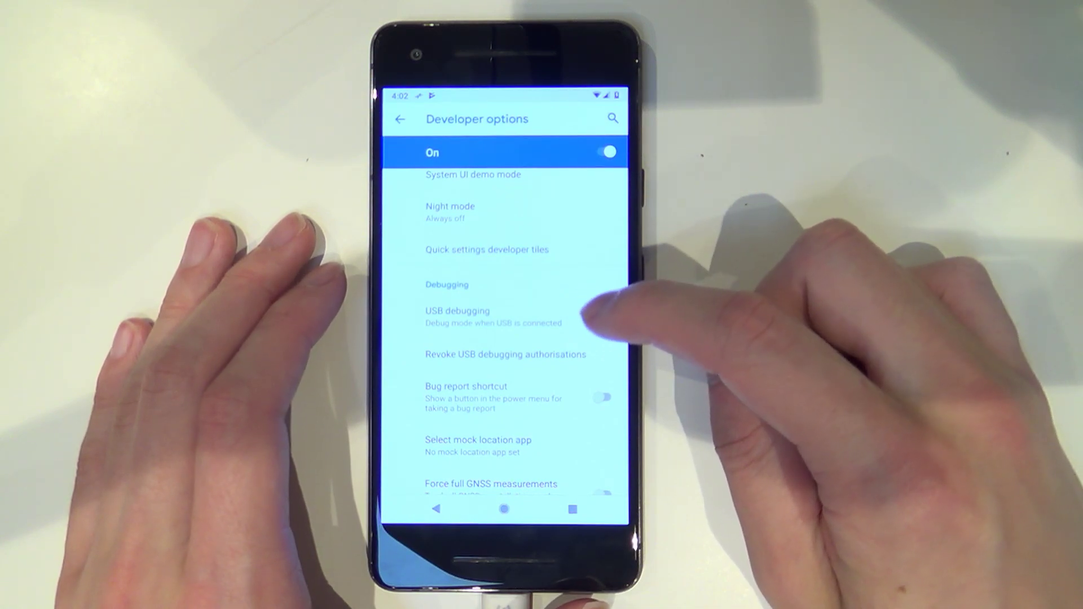
# Enable USB debugging, always allow this computer, and go to the home screen.
pyautogui.click(601, 317)
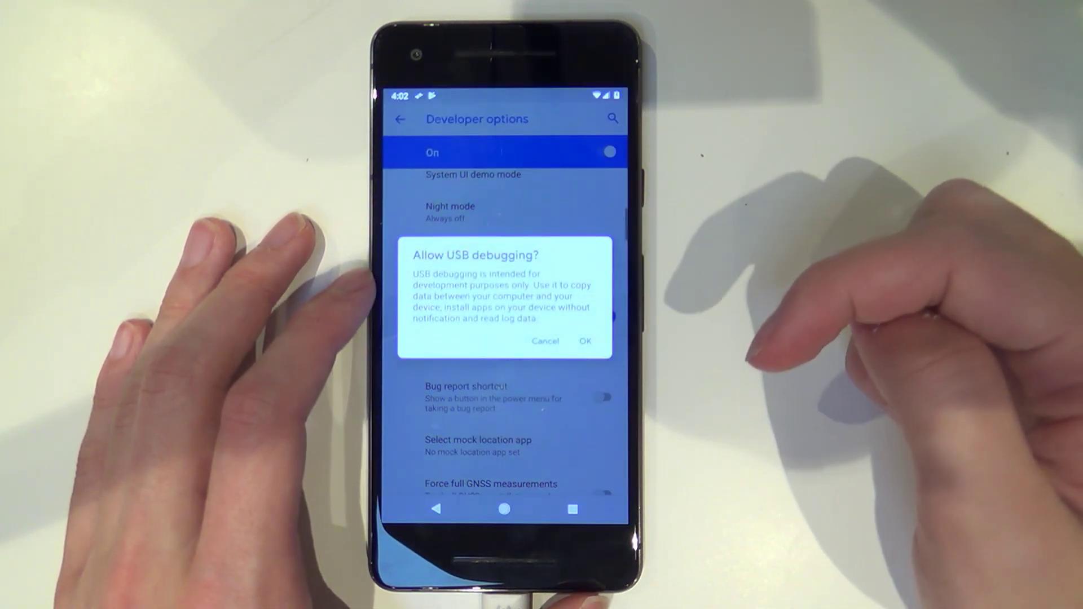
pyautogui.click(585, 341)
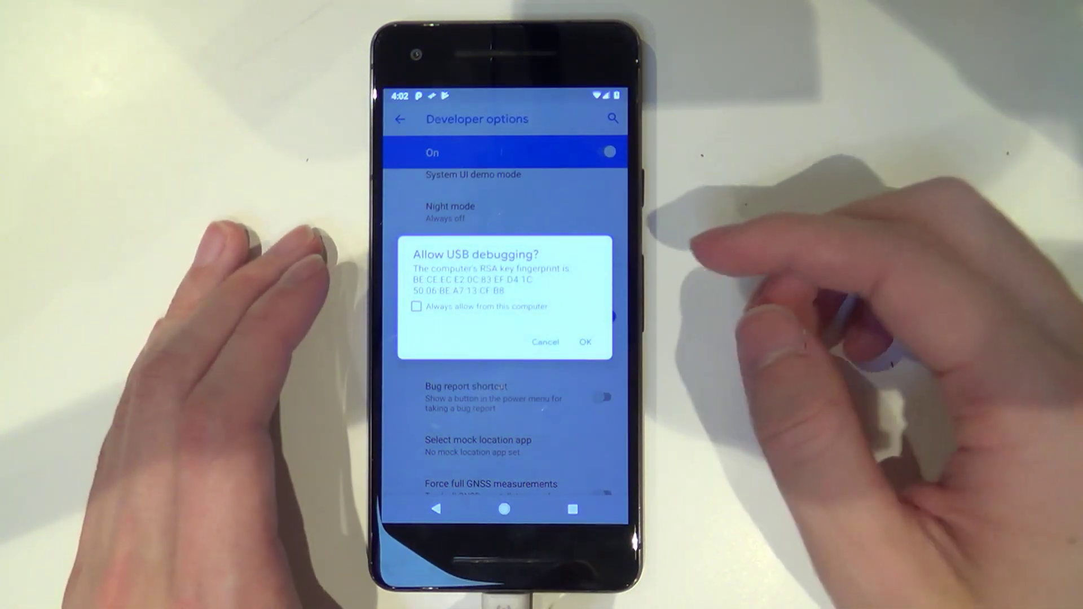
pyautogui.click(507, 306)
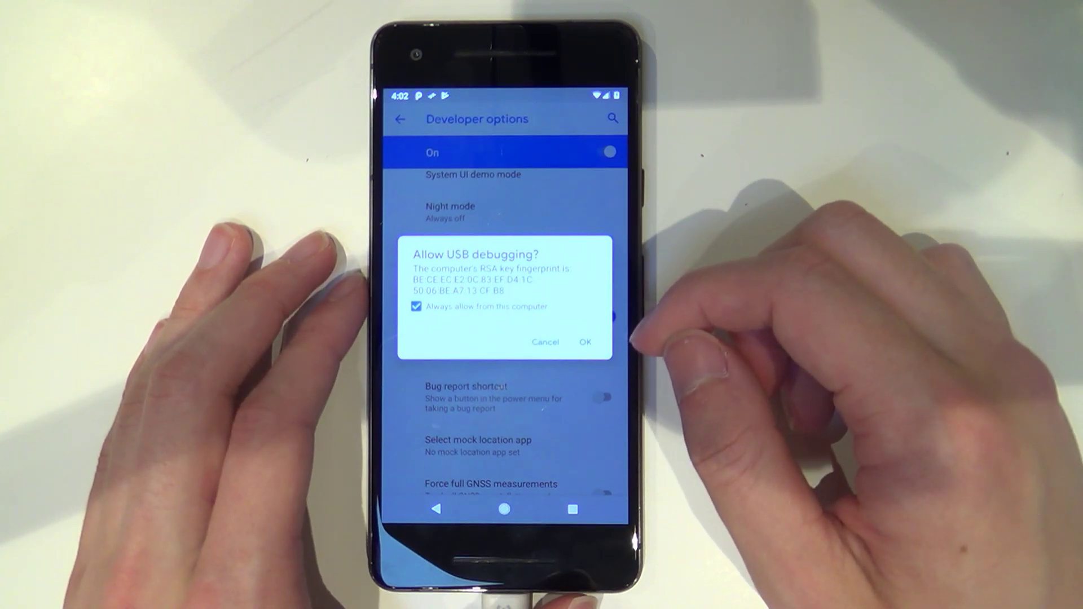
pyautogui.click(585, 341)
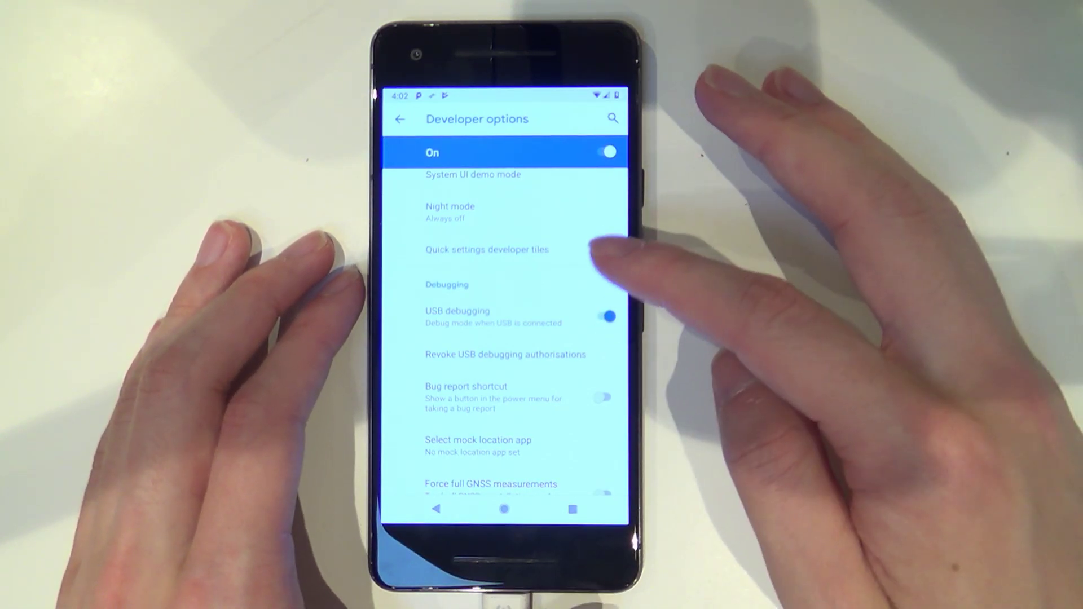
pyautogui.moveTo(590, 254); pyautogui.dragTo(604, 295)
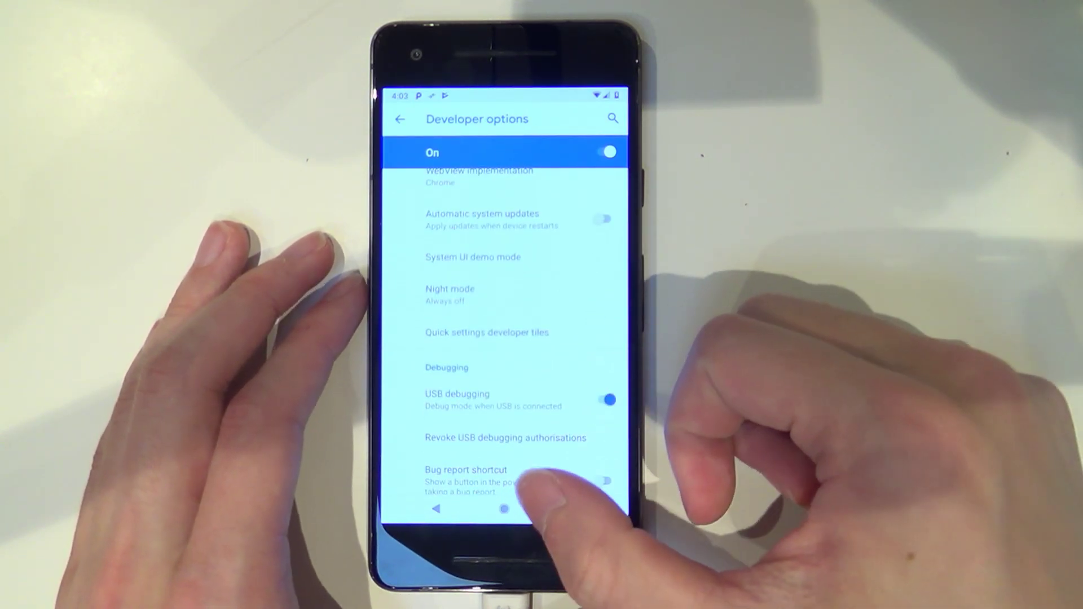
pyautogui.click(504, 509)
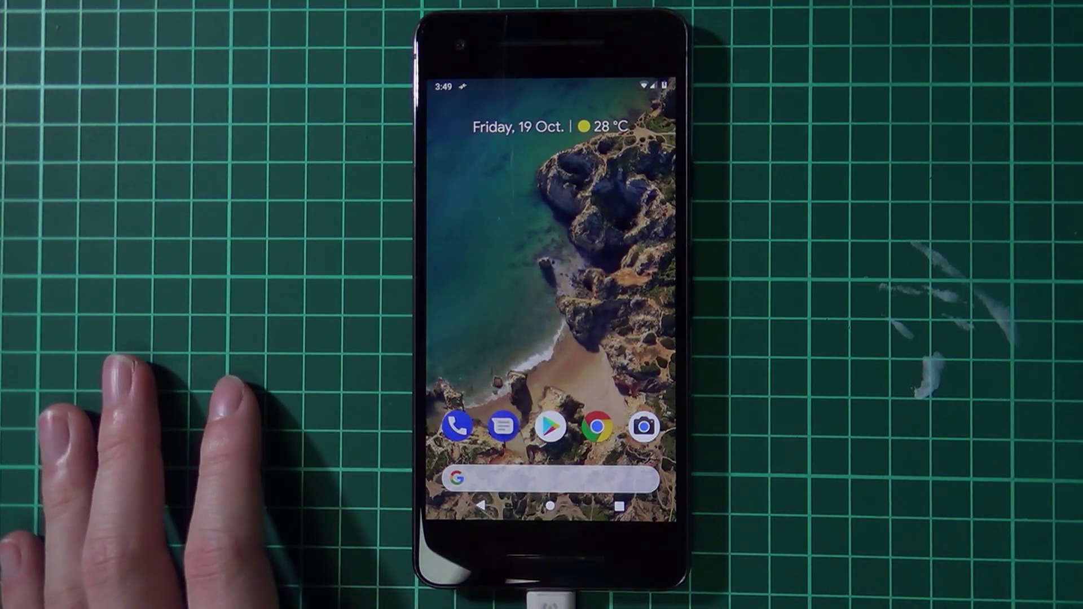
# Launch Magisk Manager from the app drawer and start the SafetyNet check.
pyautogui.moveTo(497, 394); pyautogui.dragTo(445, 231)
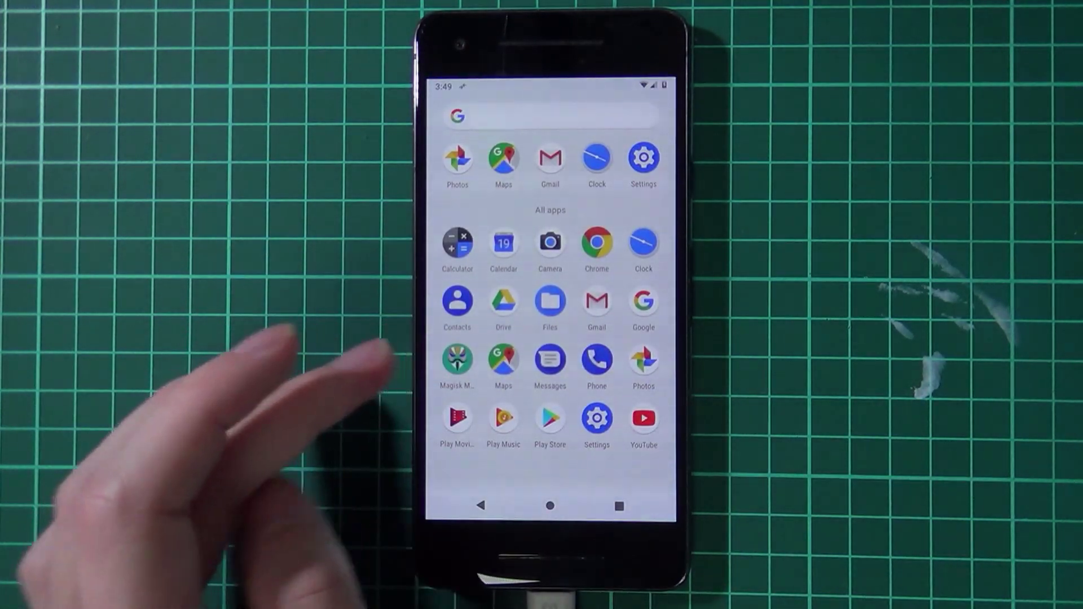
pyautogui.click(457, 360)
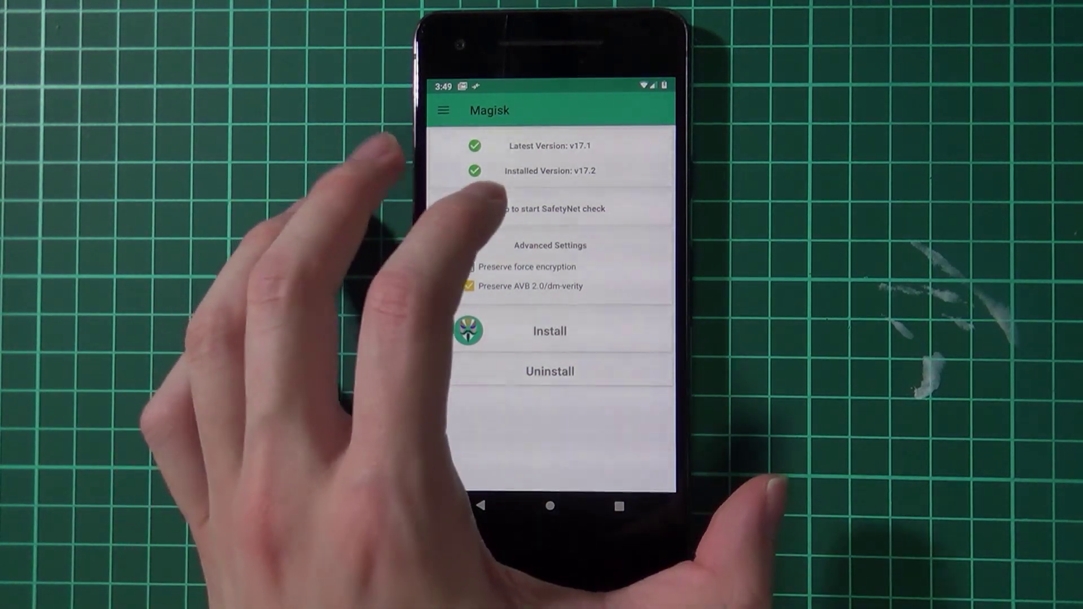
pyautogui.click(475, 208)
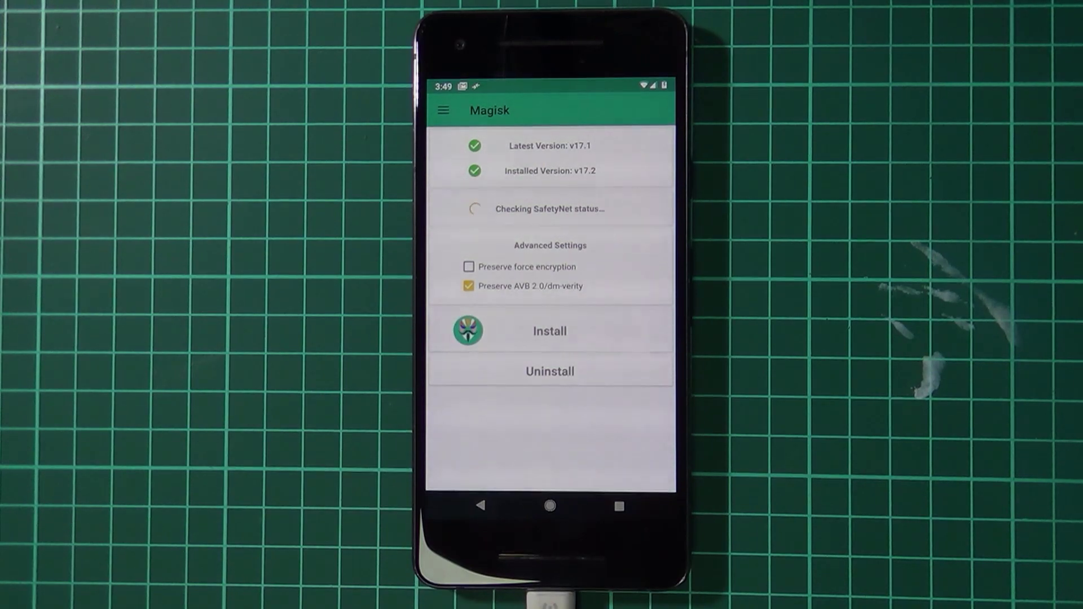
# Browse the Downloads module list from Magisk Manager's side menu.
pyautogui.moveTo(428, 338); pyautogui.dragTo(564, 338)
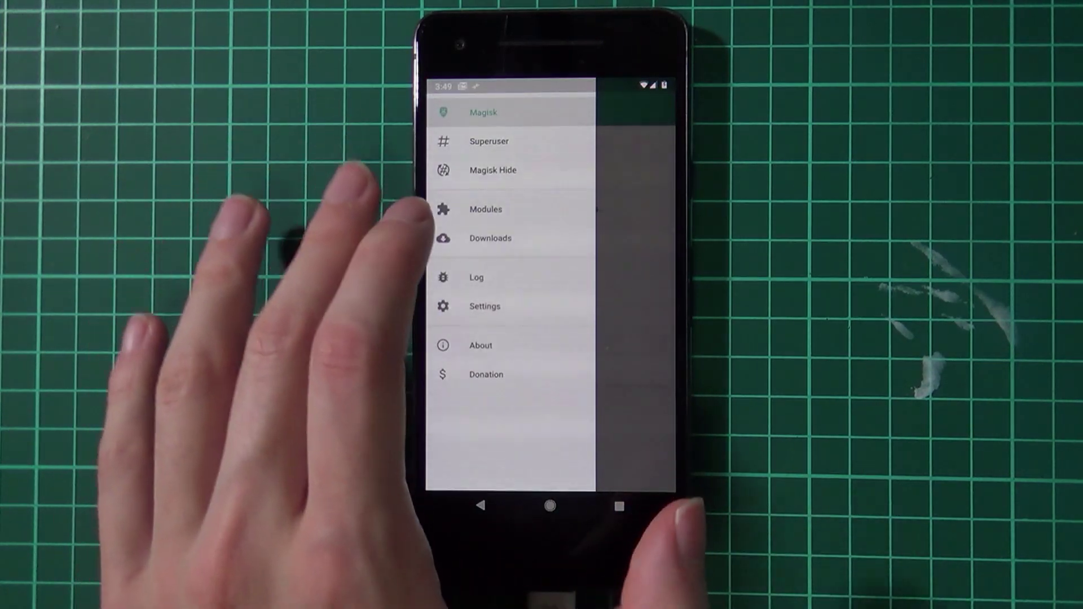
pyautogui.moveTo(564, 282); pyautogui.dragTo(429, 282)
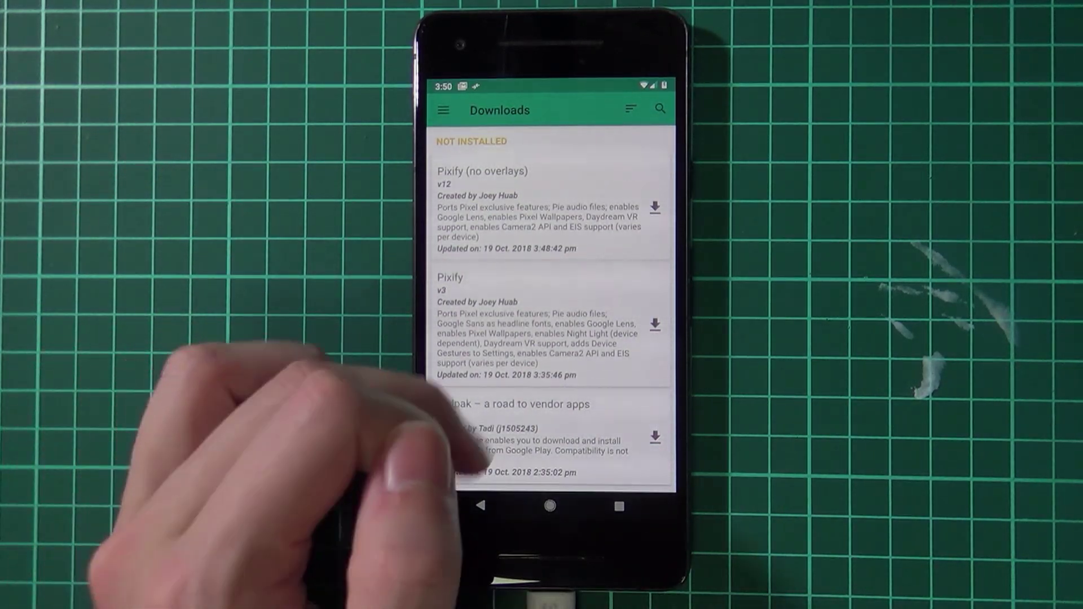
pyautogui.scroll(-3, 550, 310)
pyautogui.scroll(-4, 550, 310)
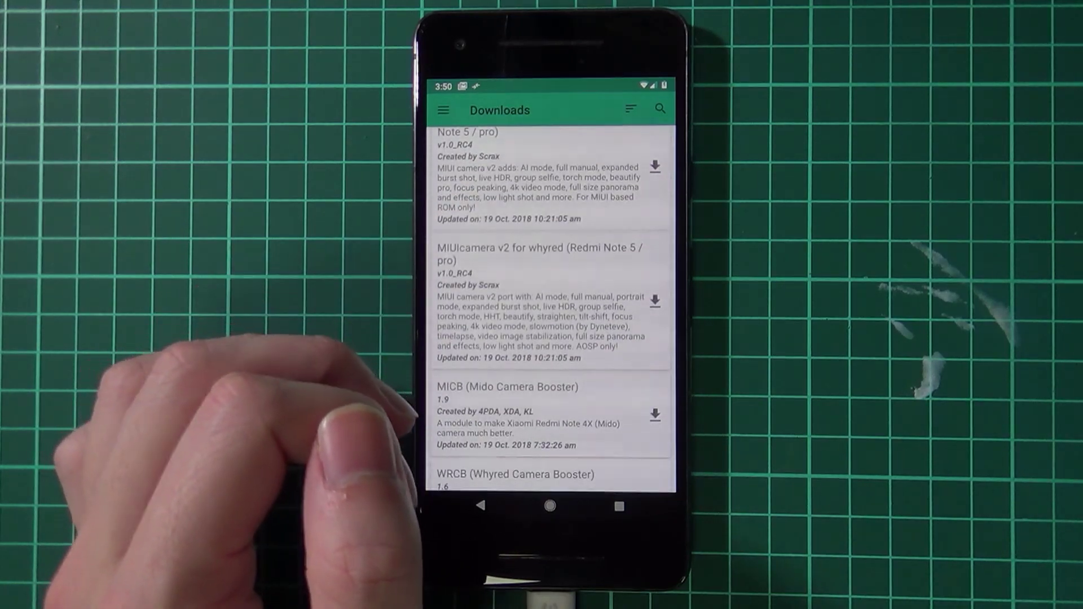
# Return to the Magisk main page and rerun SafetyNet until ctsProfile and basicIntegrity pass.
pyautogui.click(443, 110)
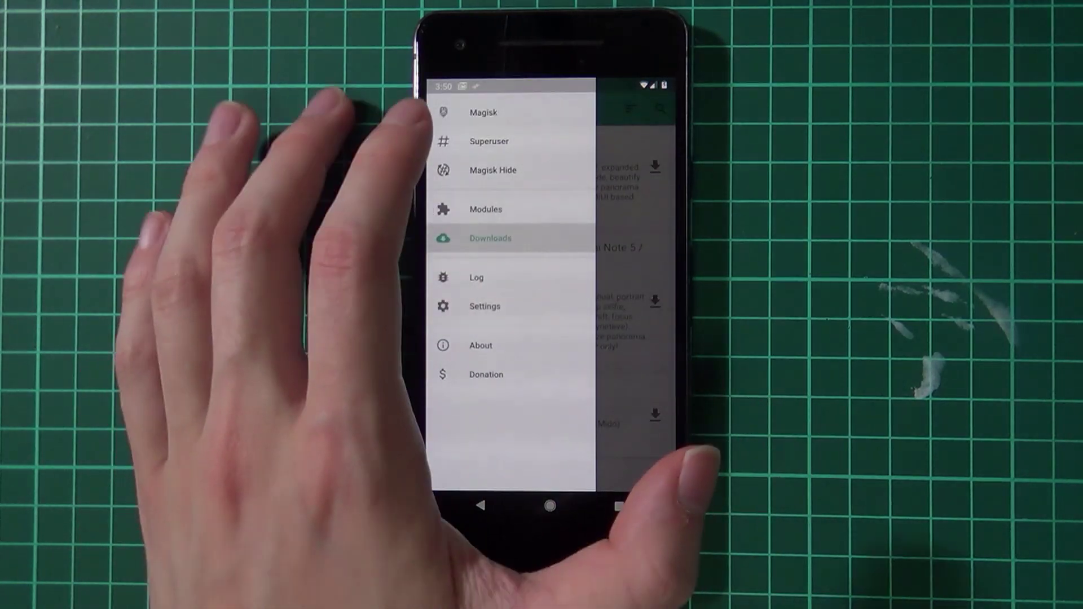
pyautogui.click(451, 112)
pyautogui.click(550, 209)
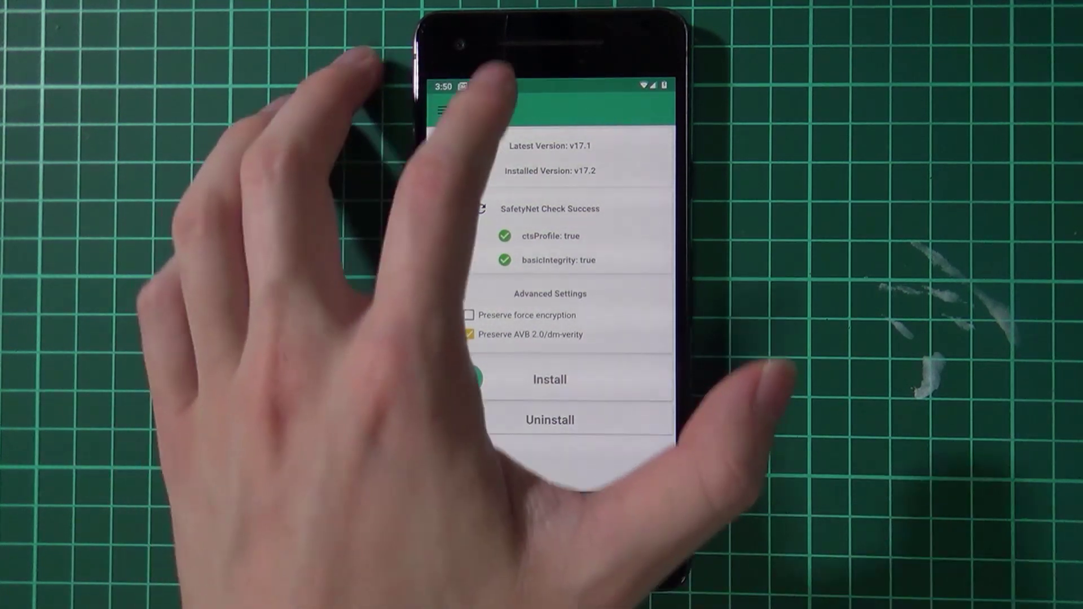
pyautogui.moveTo(508, 84); pyautogui.dragTo(507, 338)
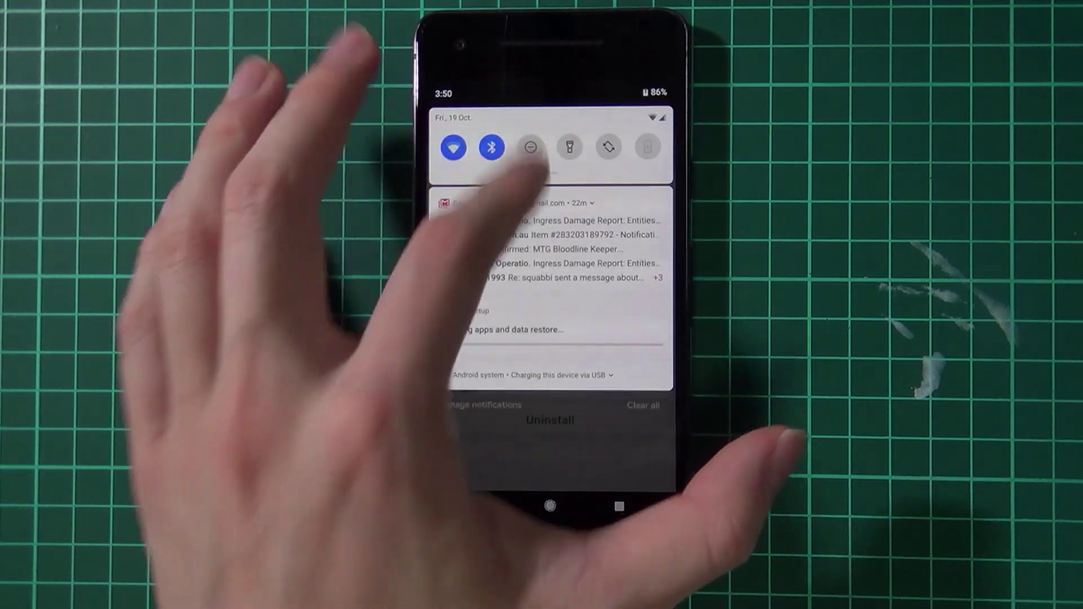
pyautogui.moveTo(550, 141); pyautogui.dragTo(550, 394)
pyautogui.moveTo(507, 367); pyautogui.dragTo(508, 141)
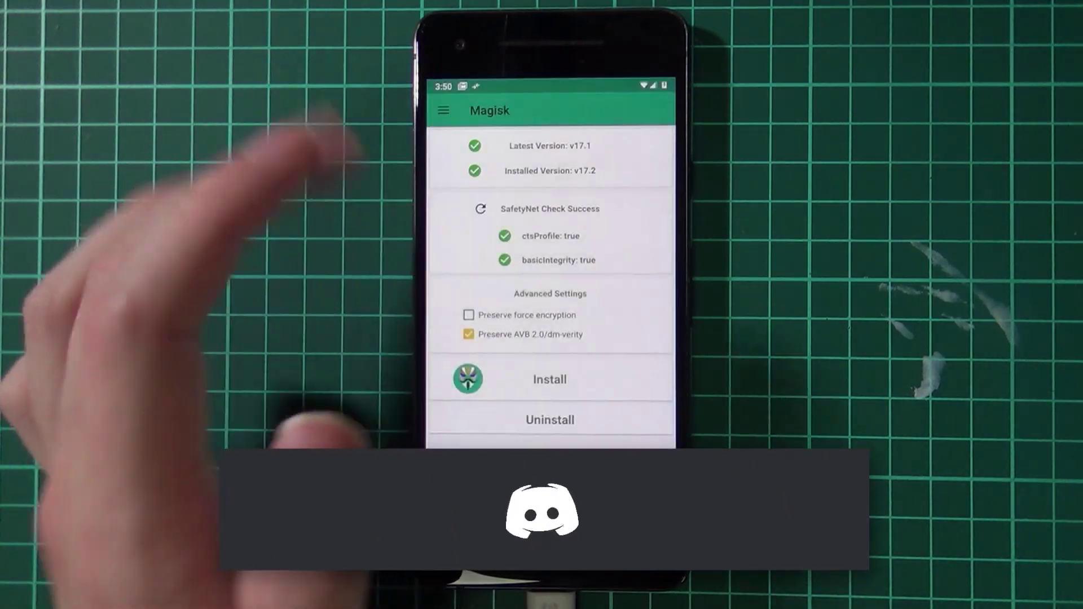